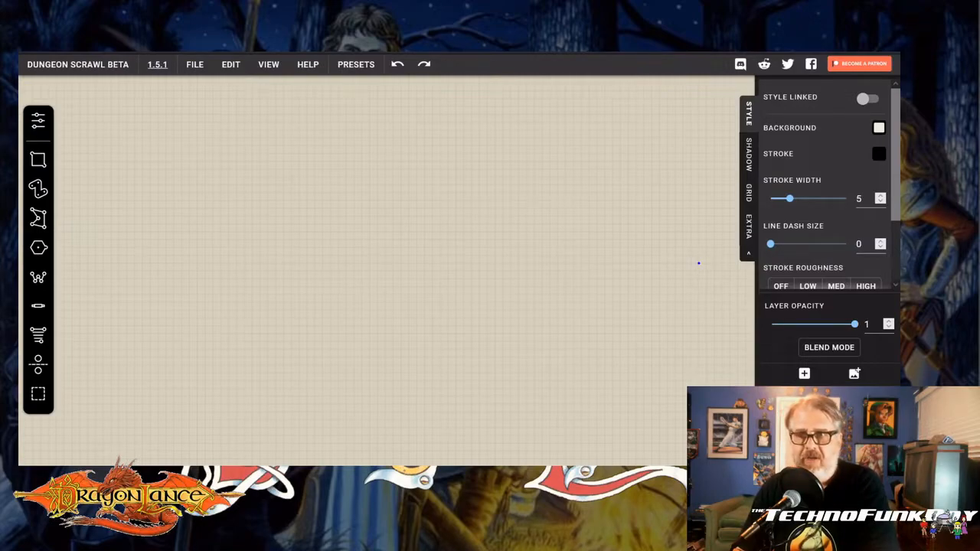
# Draw a long horizontal corridor measuring 69 x 5 cells across the upper map with the Rectangle Brush
pyautogui.click(36, 164)
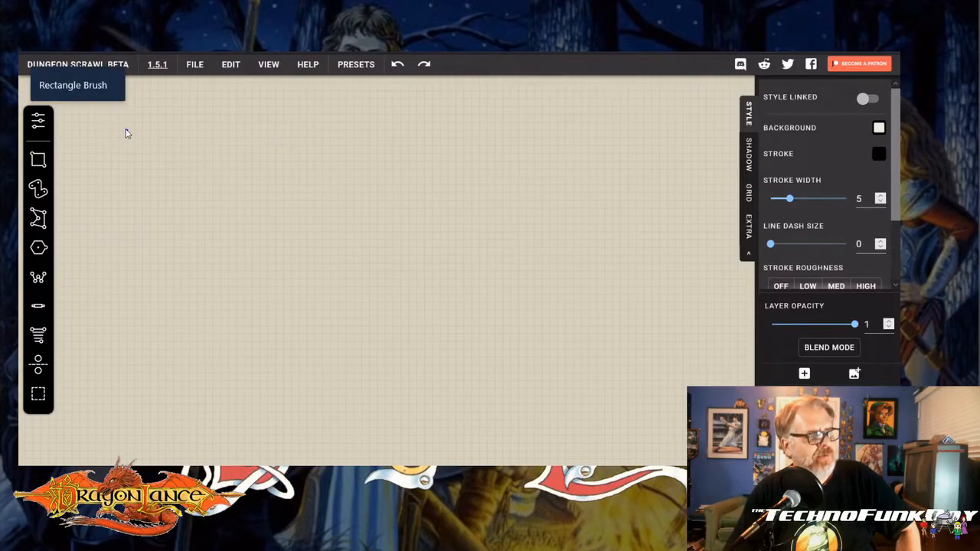
pyautogui.moveTo(127, 124); pyautogui.dragTo(669, 164)
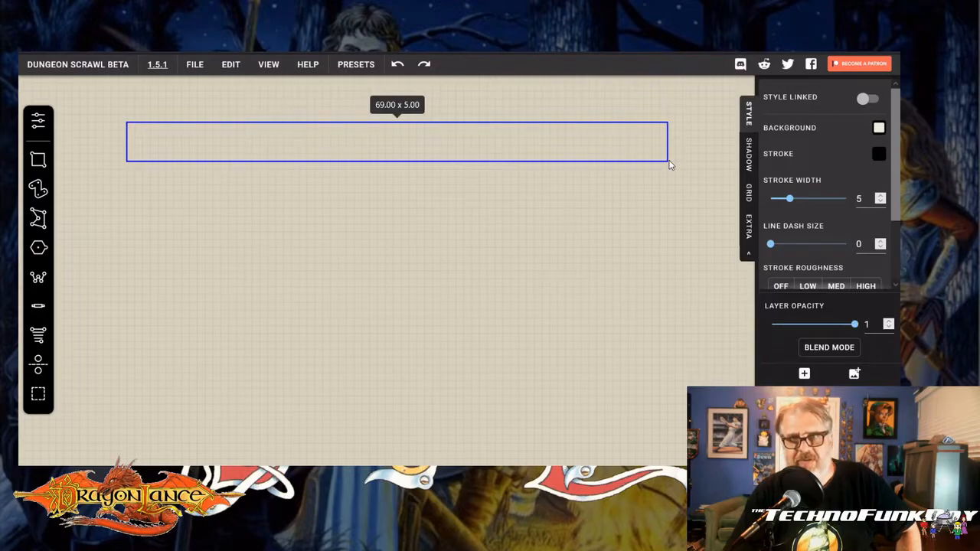
pyautogui.moveTo(669, 164); pyautogui.dragTo(669, 167)
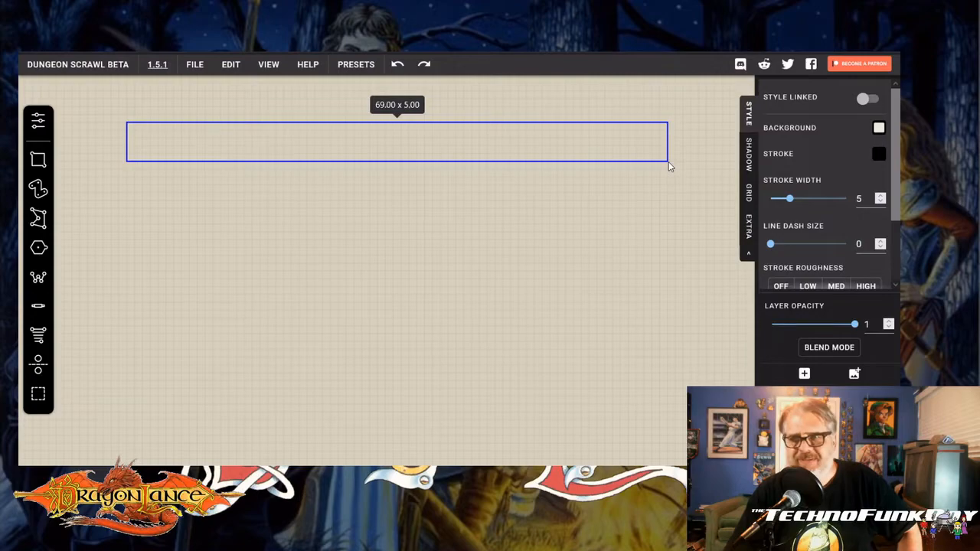
pyautogui.moveTo(668, 166); pyautogui.dragTo(668, 167)
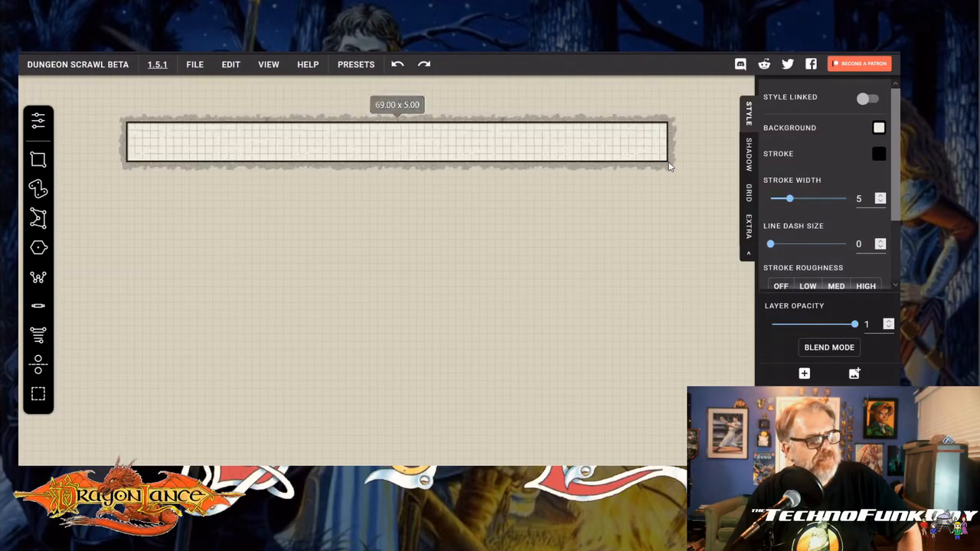
# Add a circular room with a radius of 9 cells, centred just below the corridor and overlapping its western half, after cycling through polygon side counts
pyautogui.scroll(3, 351, 176)
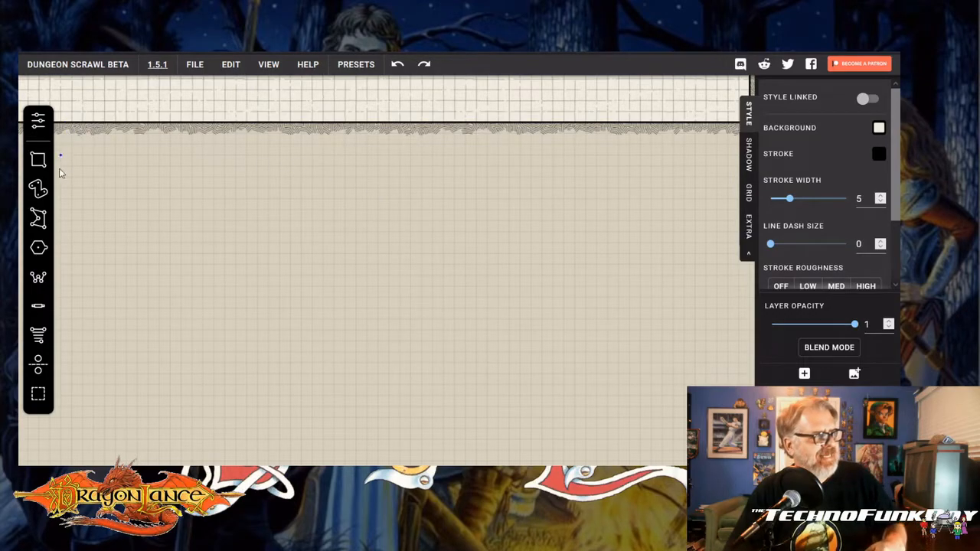
pyautogui.moveTo(159, 186); pyautogui.dragTo(268, 322)
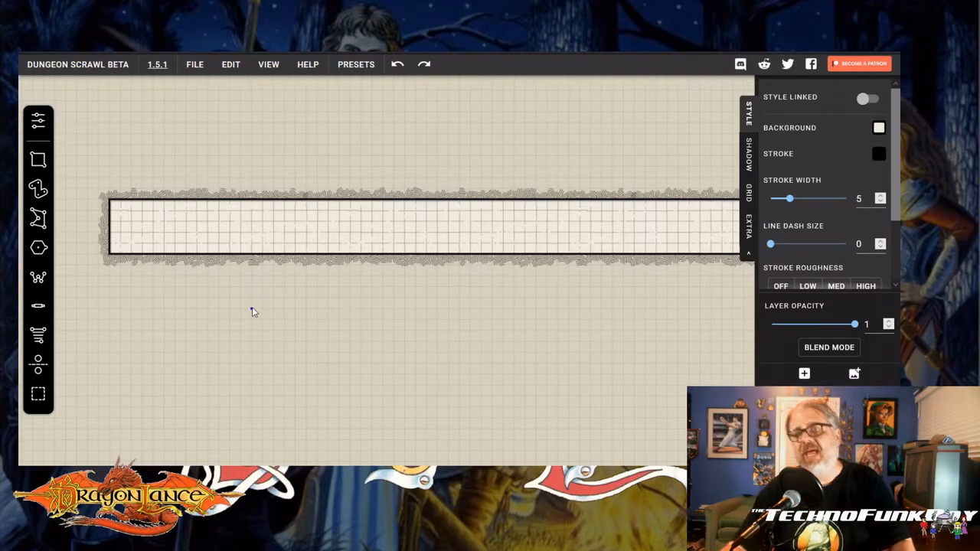
pyautogui.moveTo(398, 293); pyautogui.dragTo(372, 225)
pyautogui.scroll(-2, 372, 225)
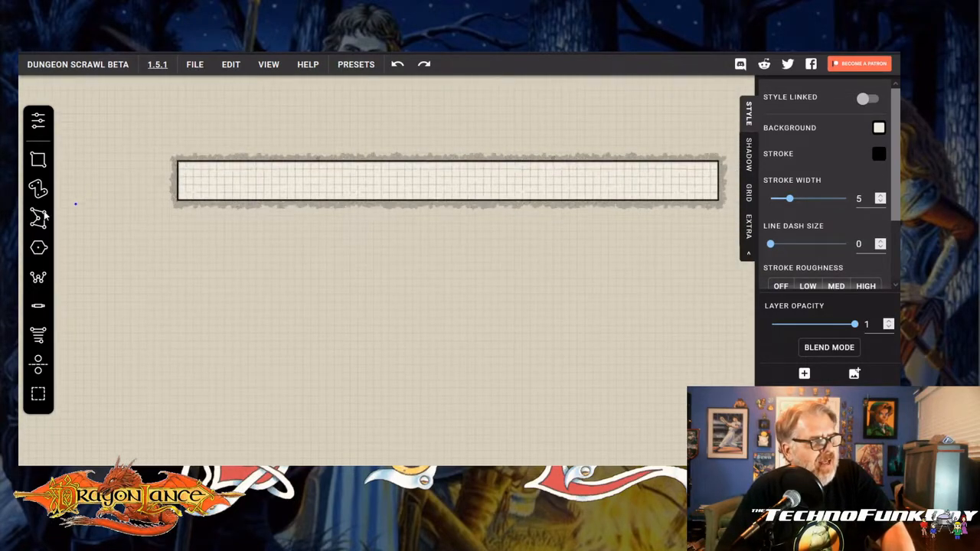
pyautogui.click(38, 250)
pyautogui.moveTo(367, 237); pyautogui.dragTo(367, 297)
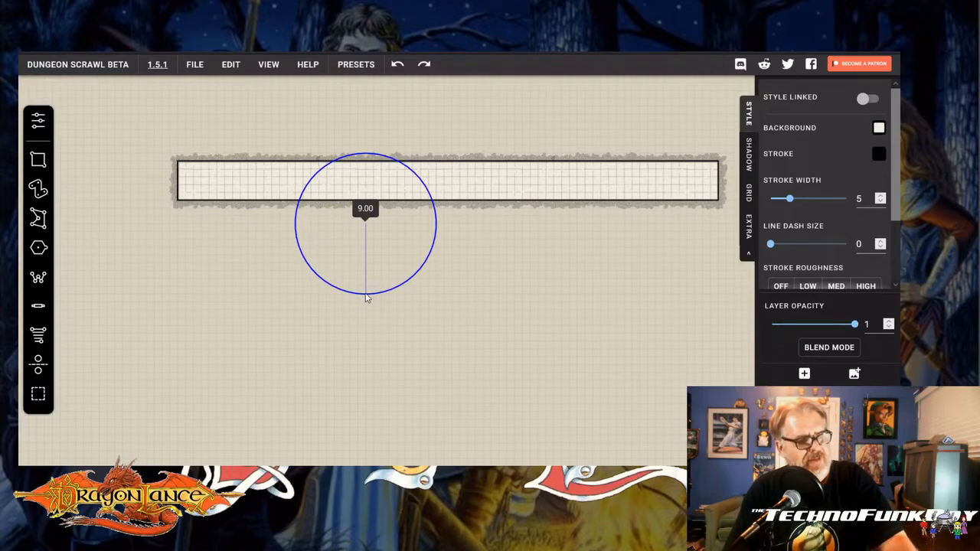
pyautogui.press('3')
pyautogui.press('4')
pyautogui.press('5')
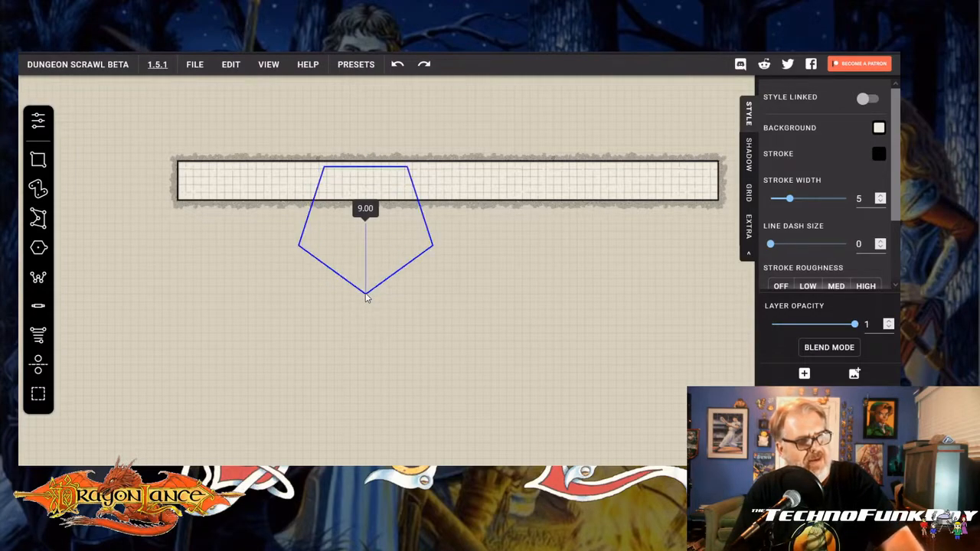
pyautogui.press('6')
pyautogui.press('7')
pyautogui.press('8')
pyautogui.press('9')
pyautogui.press('0')
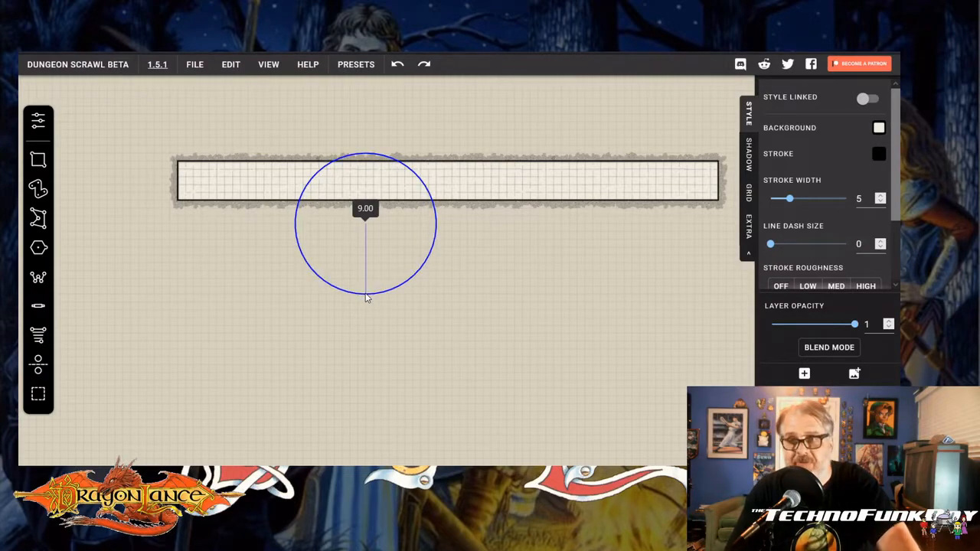
pyautogui.moveTo(365, 298); pyautogui.dragTo(365, 298)
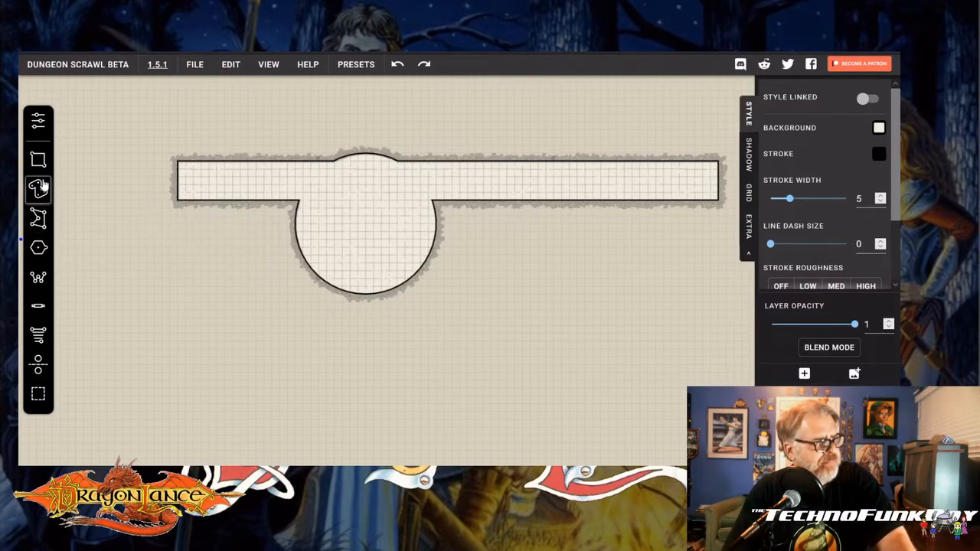
# Place a door across the full width of the corridor west of the round room and tapering stairs at the corridor's west end
pyautogui.click(38, 305)
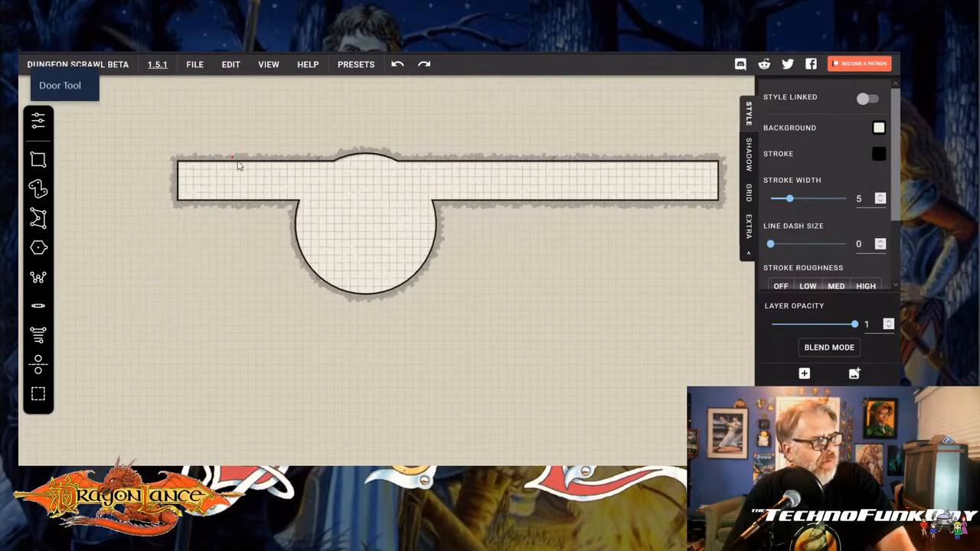
pyautogui.click(252, 196)
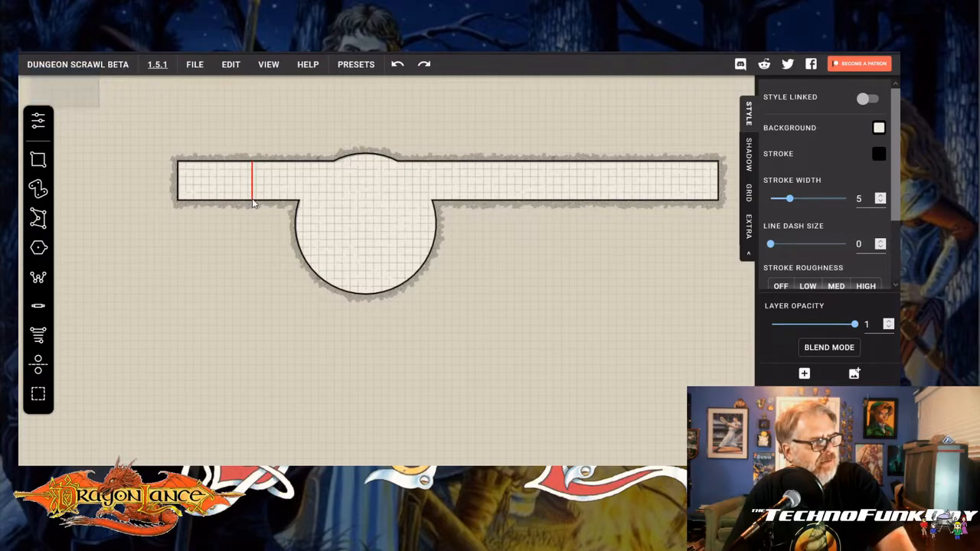
pyautogui.click(38, 333)
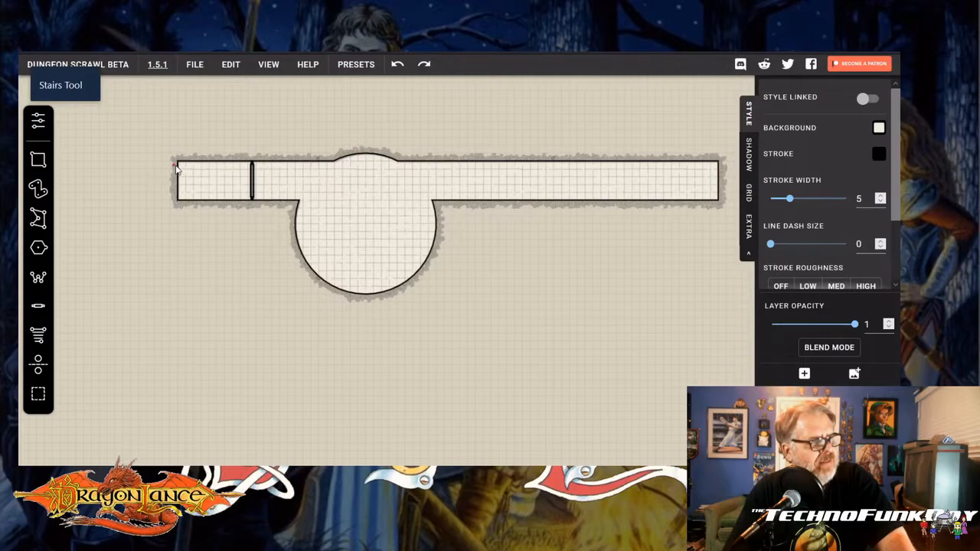
pyautogui.moveTo(178, 162); pyautogui.dragTo(177, 197)
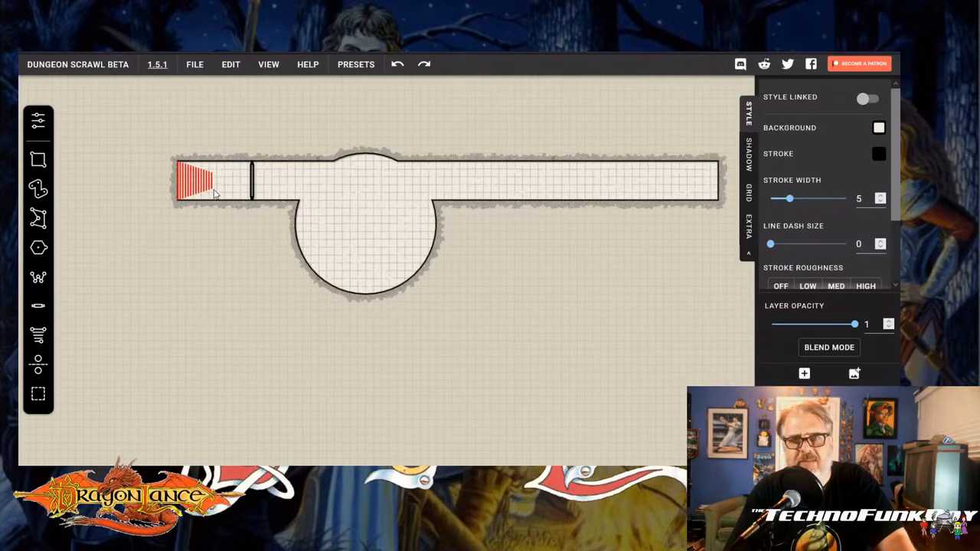
pyautogui.click(215, 194)
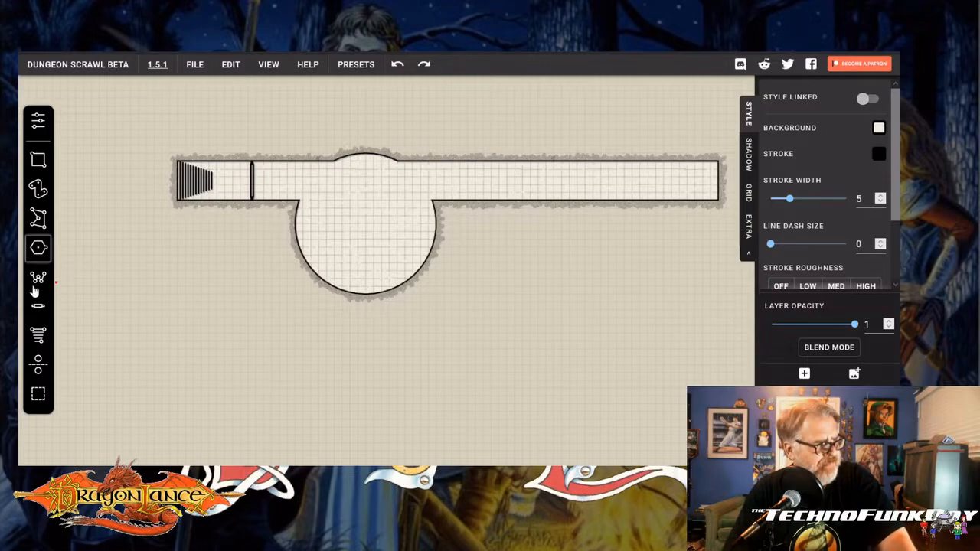
pyautogui.click(38, 188)
pyautogui.moveTo(322, 243)
pyautogui.mouseDown()
pyautogui.moveTo(282, 262)
pyautogui.moveTo(279, 288)
pyautogui.moveTo(258, 306)
pyautogui.moveTo(257, 338)
pyautogui.moveTo(234, 342)
pyautogui.moveTo(233, 353)
pyautogui.moveTo(209, 311)
pyautogui.moveTo(199, 301)
pyautogui.moveTo(217, 338)
pyautogui.moveTo(231, 341)
pyautogui.moveTo(190, 292)
pyautogui.mouseUp()
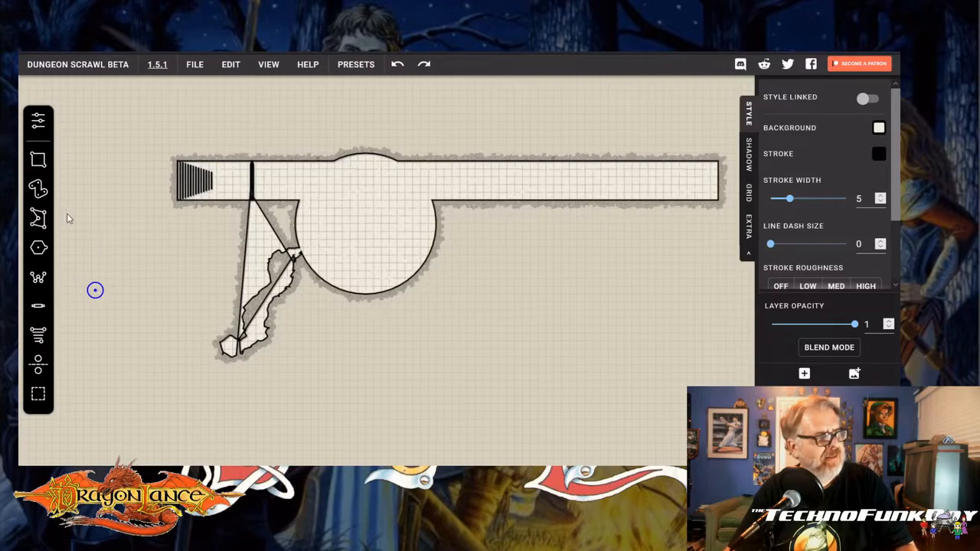
pyautogui.hotkey('ctrl', 'z')
# Draw a short rough-edged passage that runs south from the bottom of the round room and curls eastward
pyautogui.click(43, 198)
pyautogui.moveTo(359, 284)
pyautogui.mouseDown()
pyautogui.moveTo(369, 340)
pyautogui.moveTo(407, 344)
pyautogui.moveTo(407, 326)
pyautogui.moveTo(437, 350)
pyautogui.mouseUp()
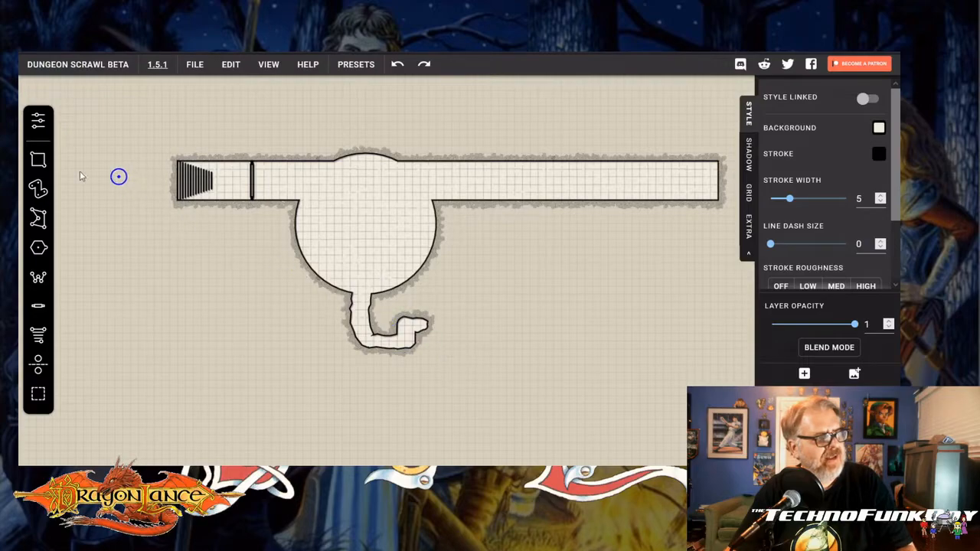
# Turn off the brush's Rough option and draw a long winding tunnel from the round room's east side towards the southeast
pyautogui.click(36, 123)
pyautogui.click(151, 306)
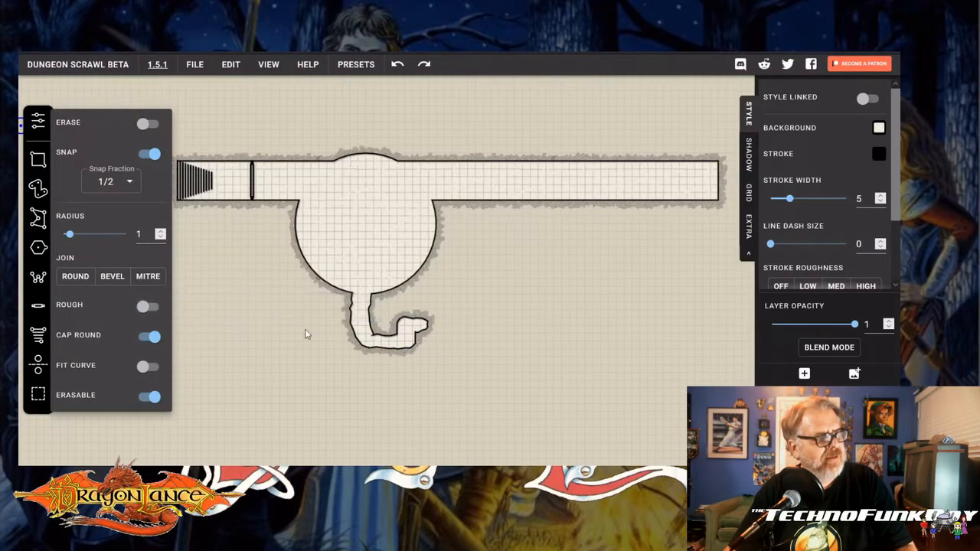
pyautogui.click(219, 137)
pyautogui.moveTo(423, 243)
pyautogui.mouseDown()
pyautogui.moveTo(535, 274)
pyautogui.moveTo(644, 342)
pyautogui.mouseUp()
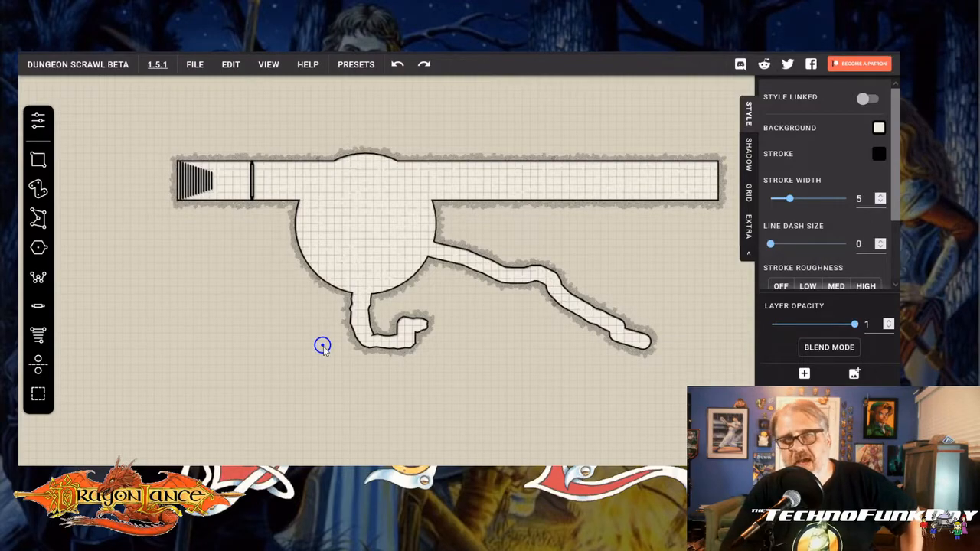
# Add an image layer and switch its asset collection to Castle Furniture
pyautogui.click(855, 374)
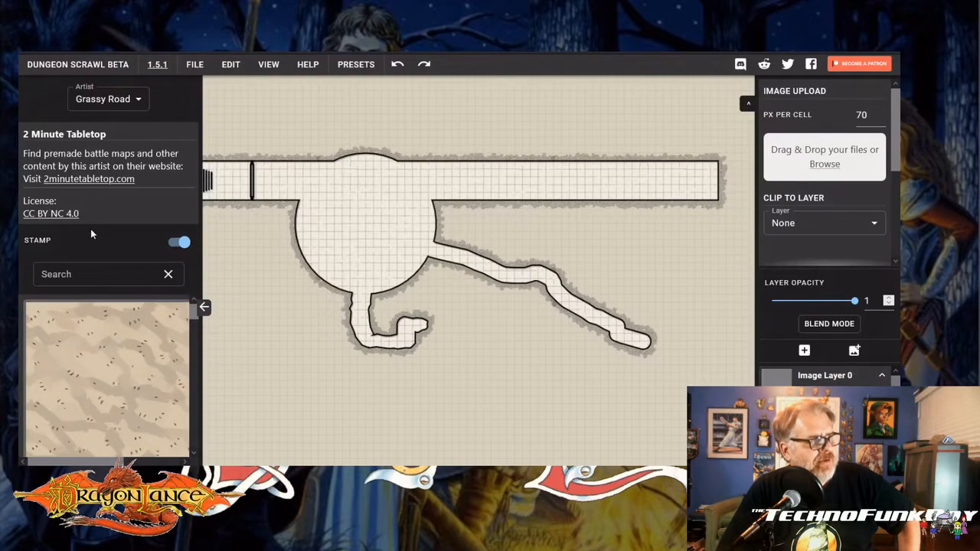
pyautogui.click(135, 99)
pyautogui.click(123, 105)
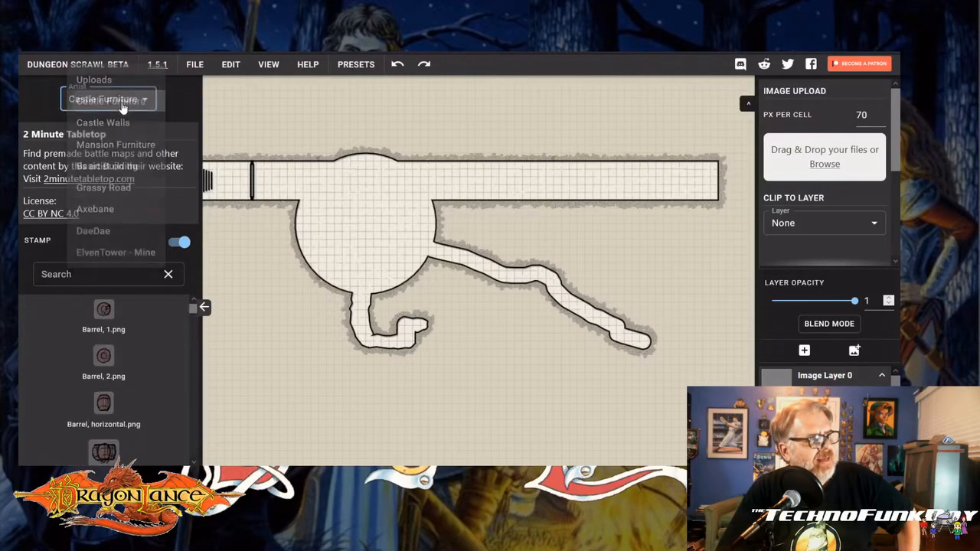
# Stamp the "Barrels, stacked, pile" image near the north wall of the corridor, east of the round room
pyautogui.scroll(-1, 122, 396)
pyautogui.click(104, 375)
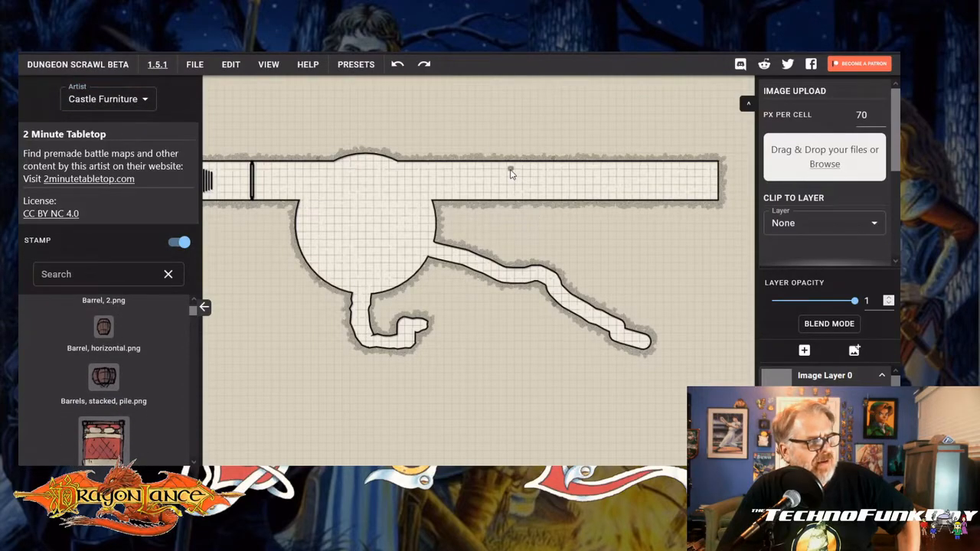
pyautogui.scroll(5, 511, 173)
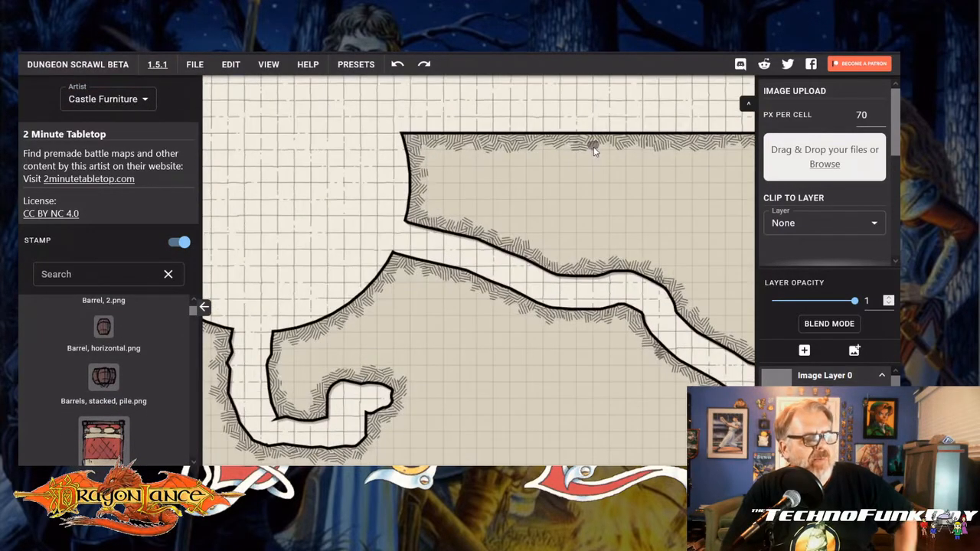
pyautogui.moveTo(592, 146); pyautogui.dragTo(483, 271)
pyautogui.scroll(5, 483, 264)
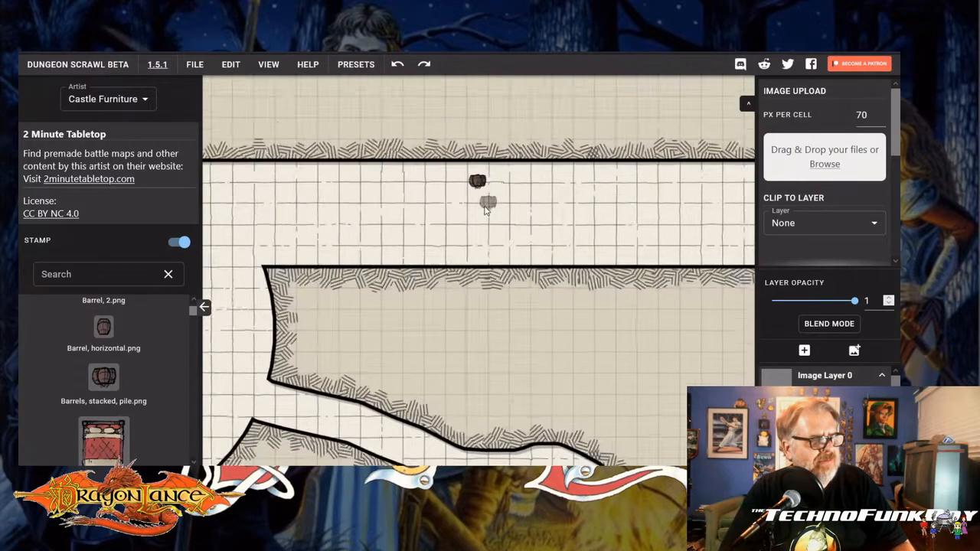
# Stamp the "Bed, large, royal, double" image upright east of the barrels, and a rotated copy of it to the southeast
pyautogui.scroll(-5, 506, 178)
pyautogui.scroll(5, 448, 244)
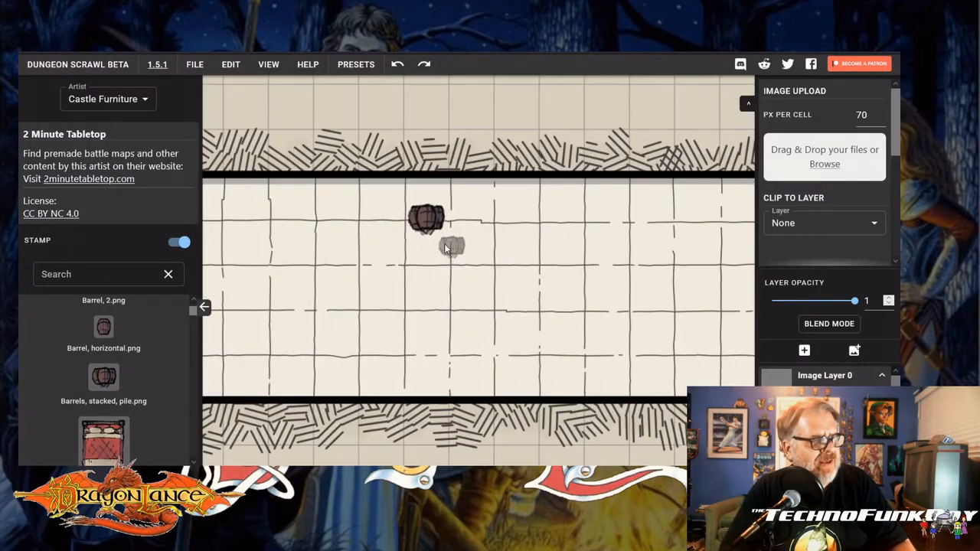
pyautogui.scroll(-3, 103, 402)
pyautogui.scroll(2, 117, 383)
pyautogui.click(116, 371)
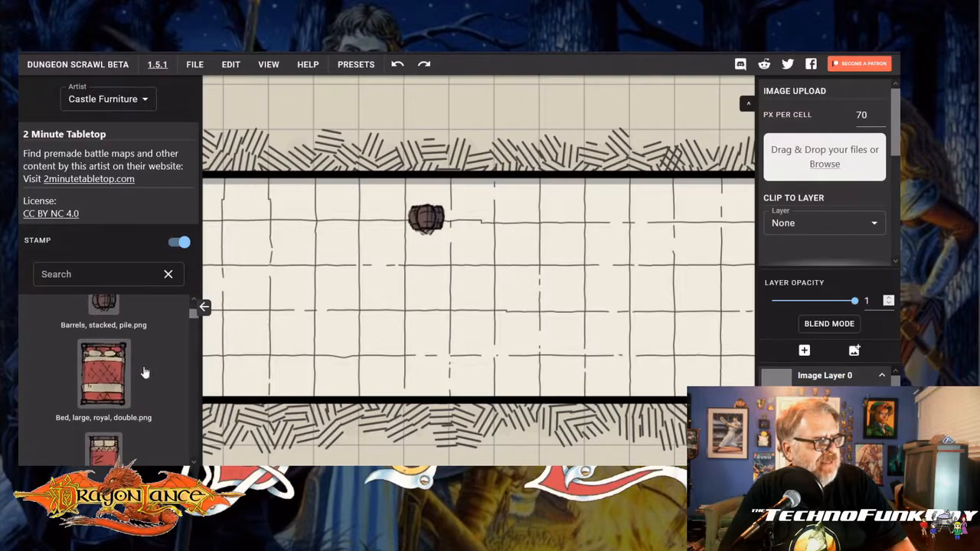
pyautogui.click(564, 243)
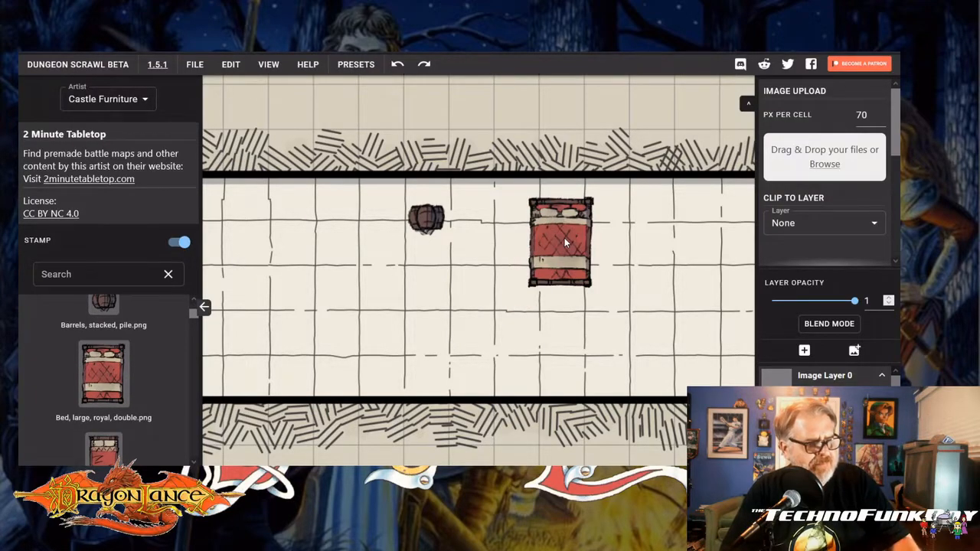
pyautogui.press('r')
pyautogui.scroll(-4, 658, 300)
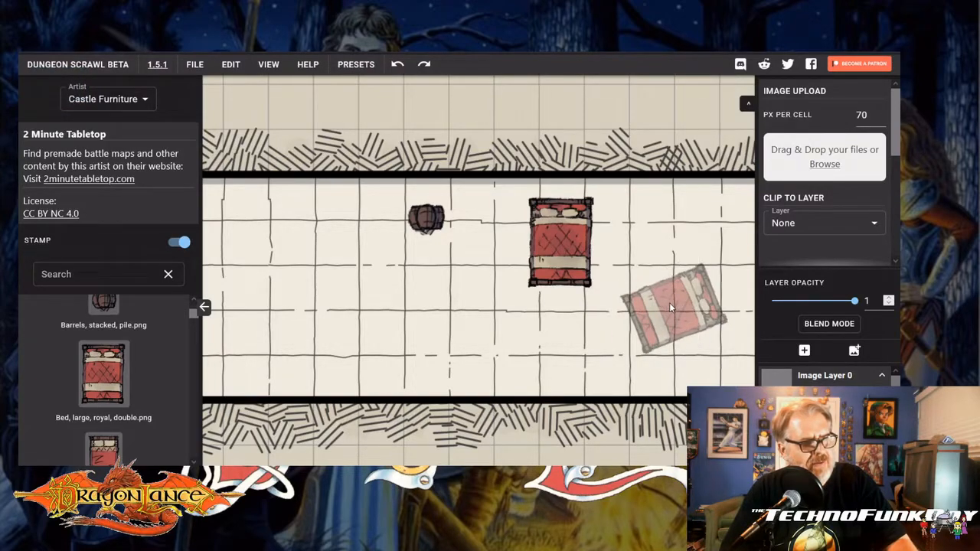
pyautogui.click(669, 303)
# Stamp a rotated "Chair, royal" image in the corridor between the barrels and the upright bed
pyautogui.scroll(-2, 137, 398)
pyautogui.scroll(-2, 138, 398)
pyautogui.click(103, 396)
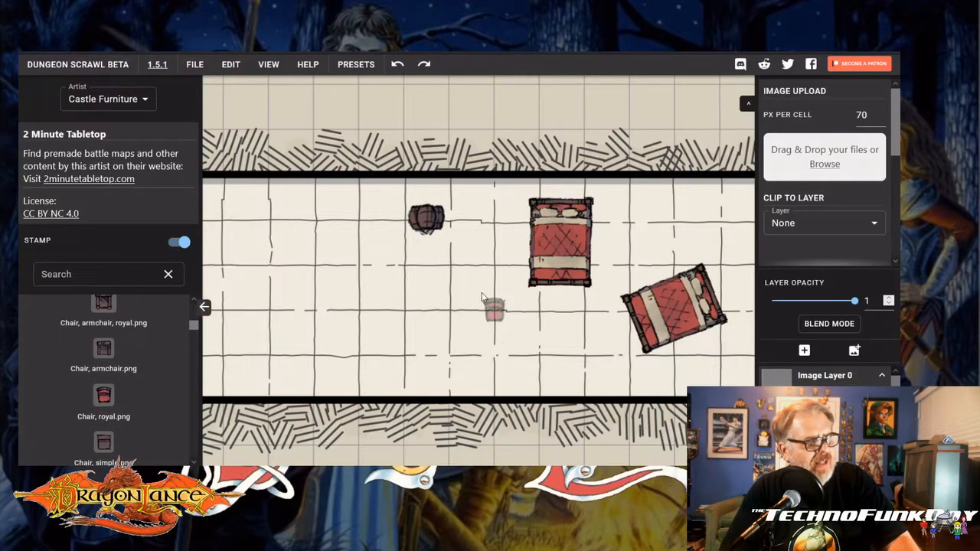
pyautogui.press('r')
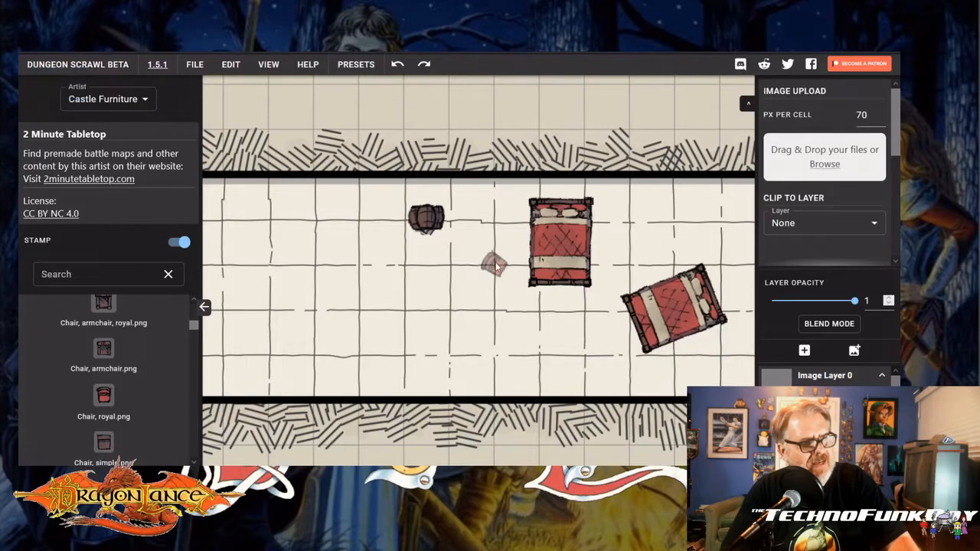
pyautogui.click(471, 264)
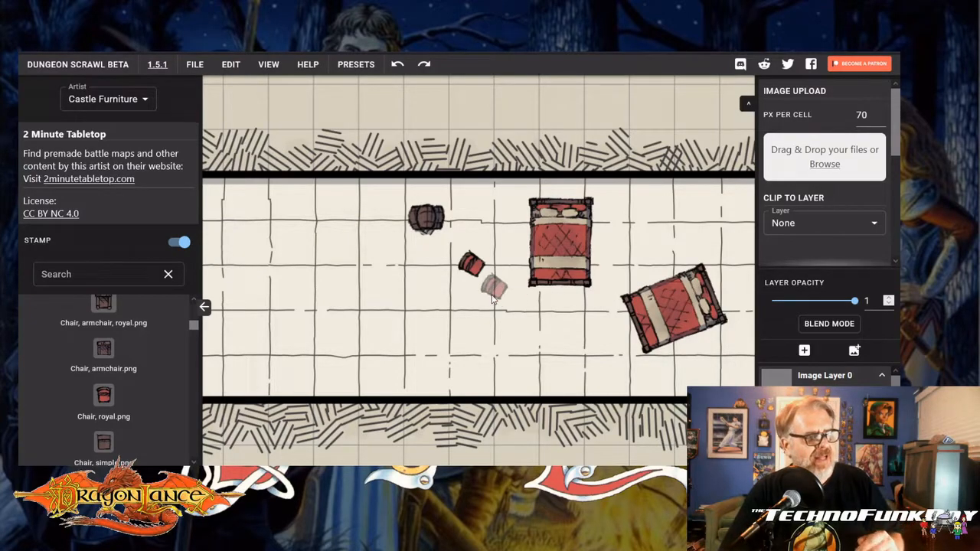
# Switch from the image layer back to the dungeon drawing layer
pyautogui.scroll(-2, 495, 294)
pyautogui.scroll(-1, 493, 298)
pyautogui.scroll(-3, 492, 291)
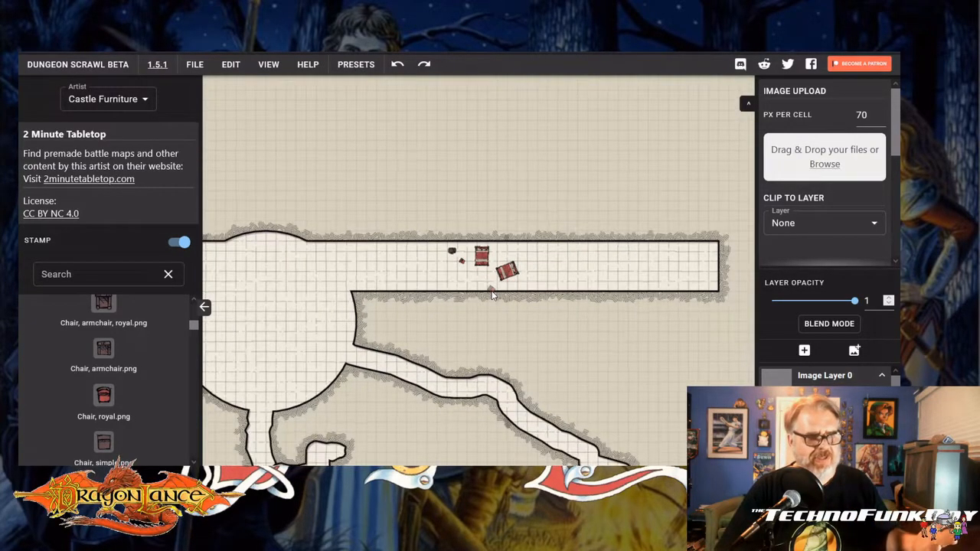
pyautogui.scroll(3, 486, 321)
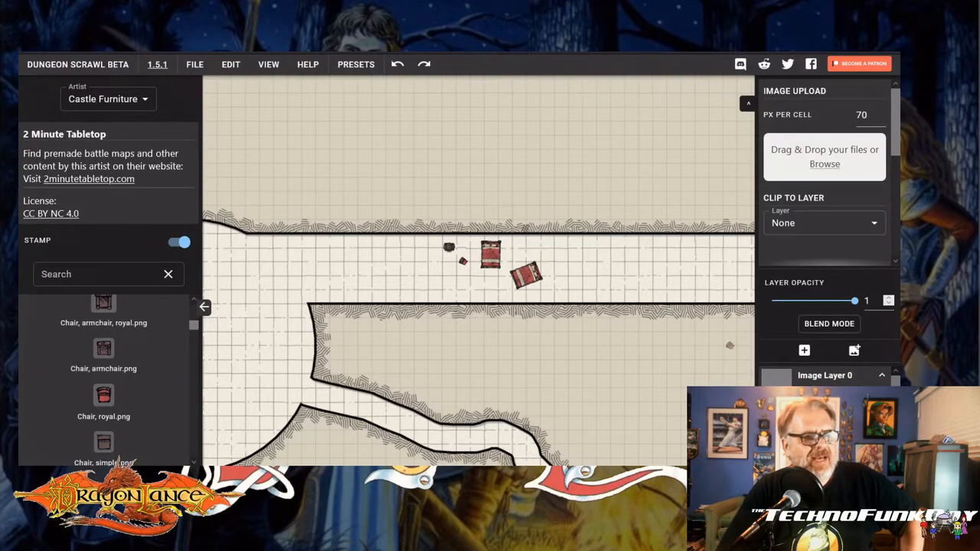
pyautogui.click(824, 420)
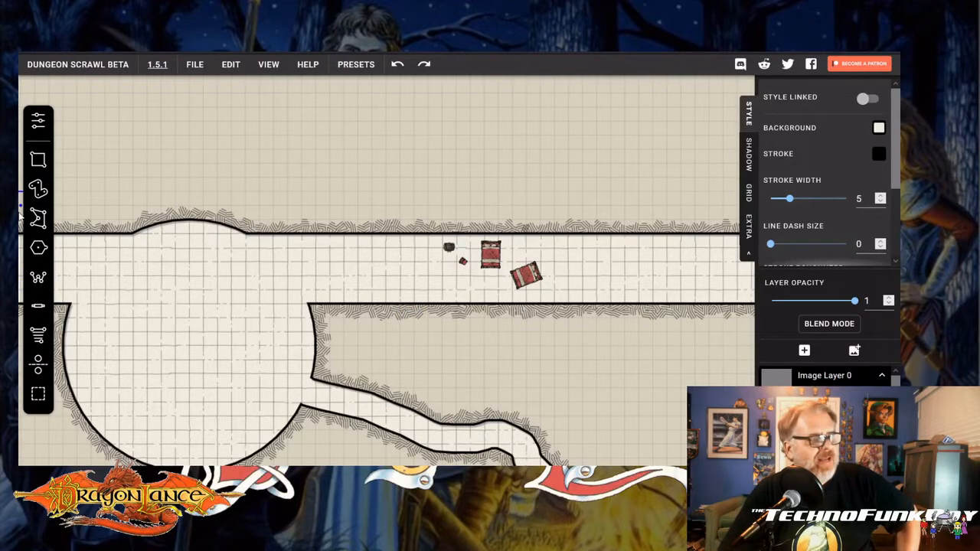
# Turn on erase mode for the rectangle brush and cut a small upright rectangular block out of the corridor floor east of the beds
pyautogui.click(38, 120)
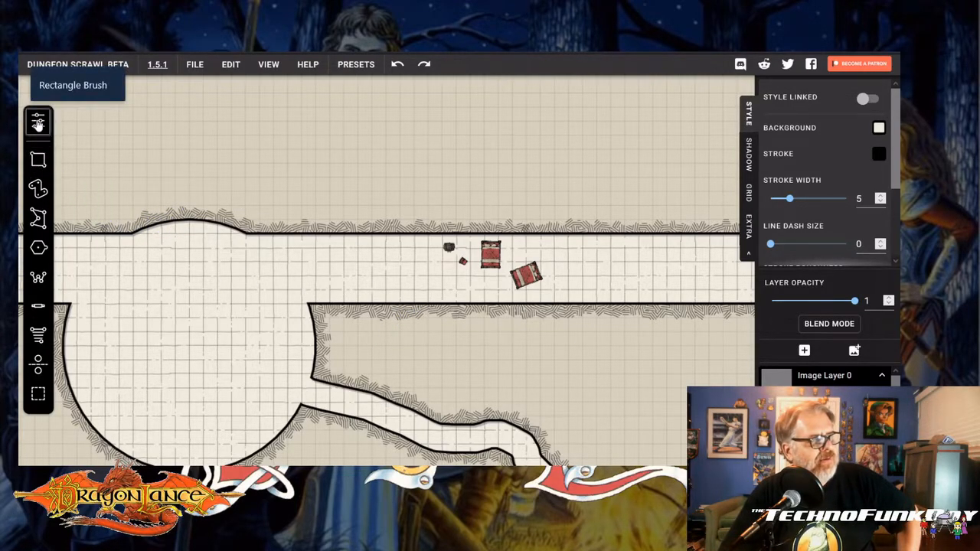
pyautogui.click(118, 124)
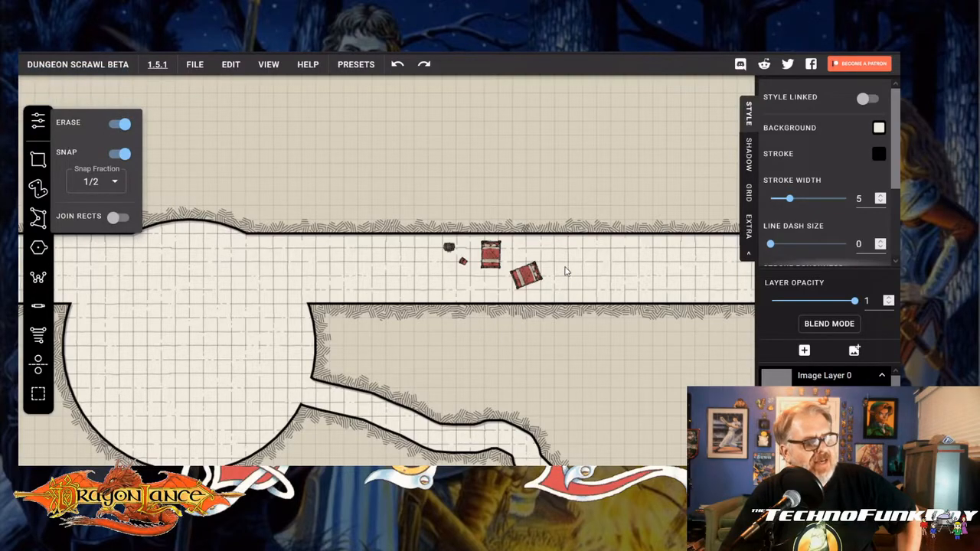
pyautogui.moveTo(653, 249); pyautogui.dragTo(678, 286)
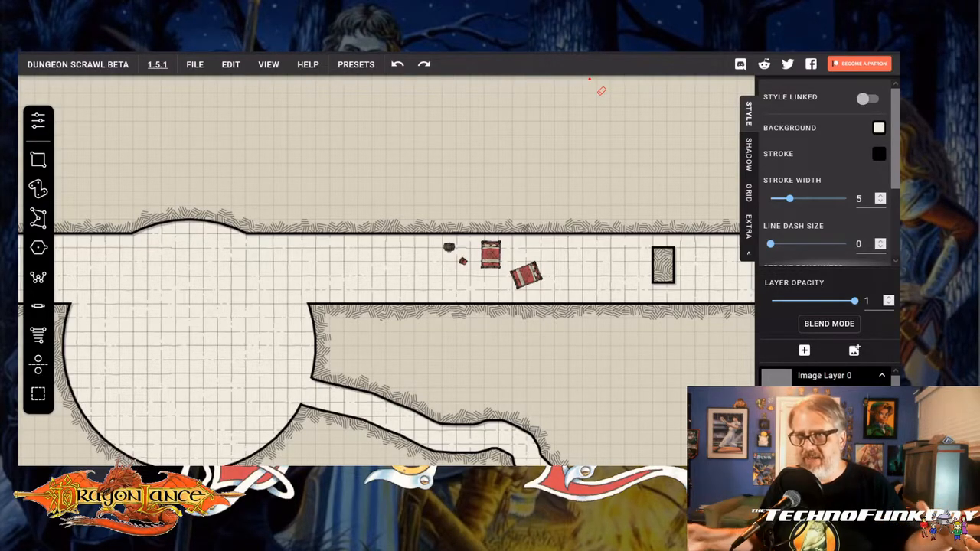
pyautogui.scroll(-5, 520, 200)
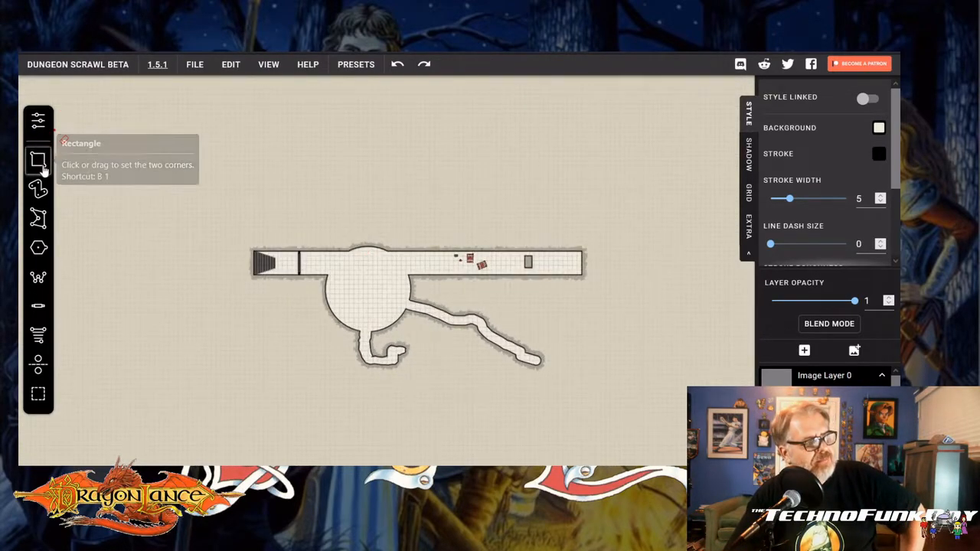
pyautogui.moveTo(494, 384); pyautogui.dragTo(538, 361)
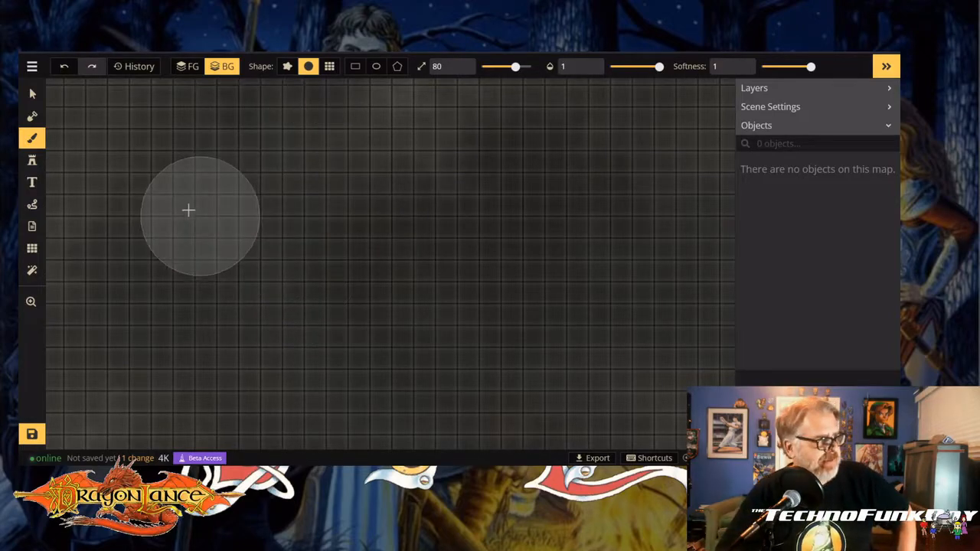
# In Inkarnate, paint a wide patch of the grass texture on the background layer with the round size 80 brush
pyautogui.click(30, 142)
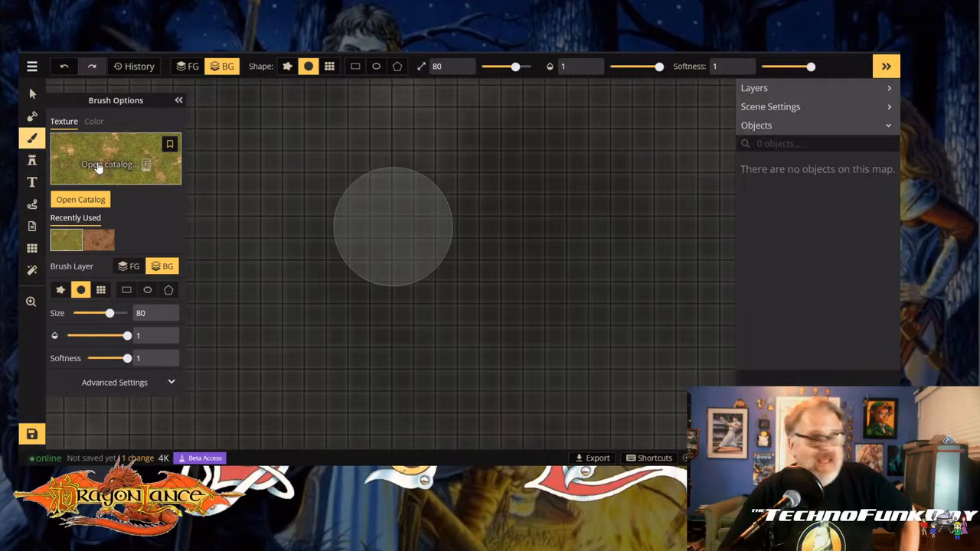
pyautogui.click(178, 102)
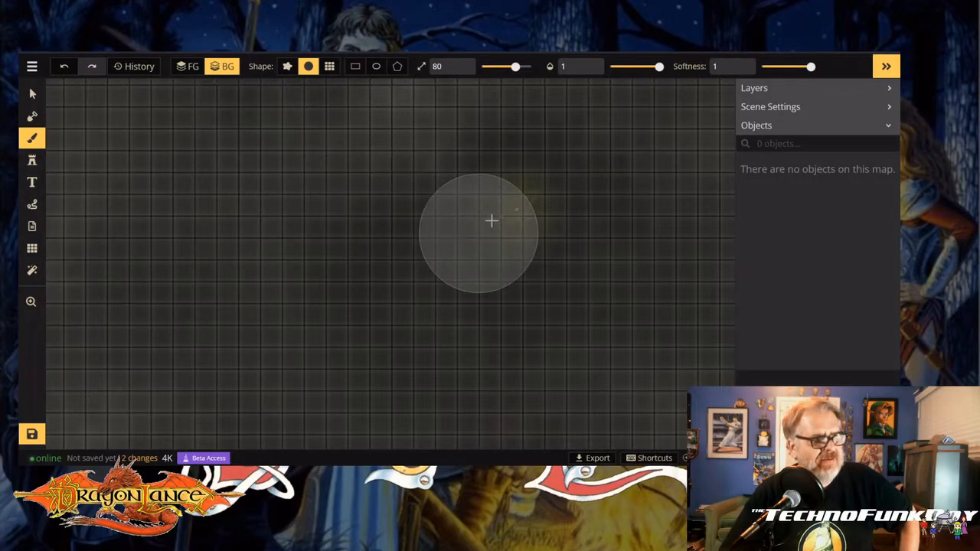
pyautogui.moveTo(512, 217)
pyautogui.mouseDown()
pyautogui.moveTo(325, 233)
pyautogui.moveTo(357, 263)
pyautogui.moveTo(394, 274)
pyautogui.moveTo(533, 265)
pyautogui.moveTo(541, 281)
pyautogui.moveTo(527, 302)
pyautogui.moveTo(305, 294)
pyautogui.mouseUp()
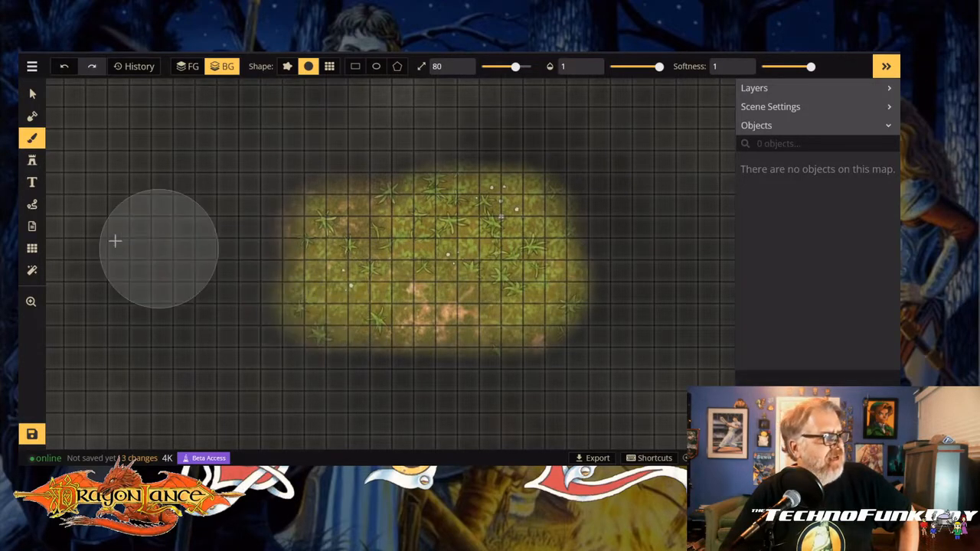
# Stamp the first Art Deco Walls piece at size 22 onto the grass patch, just west of its centre
pyautogui.click(34, 167)
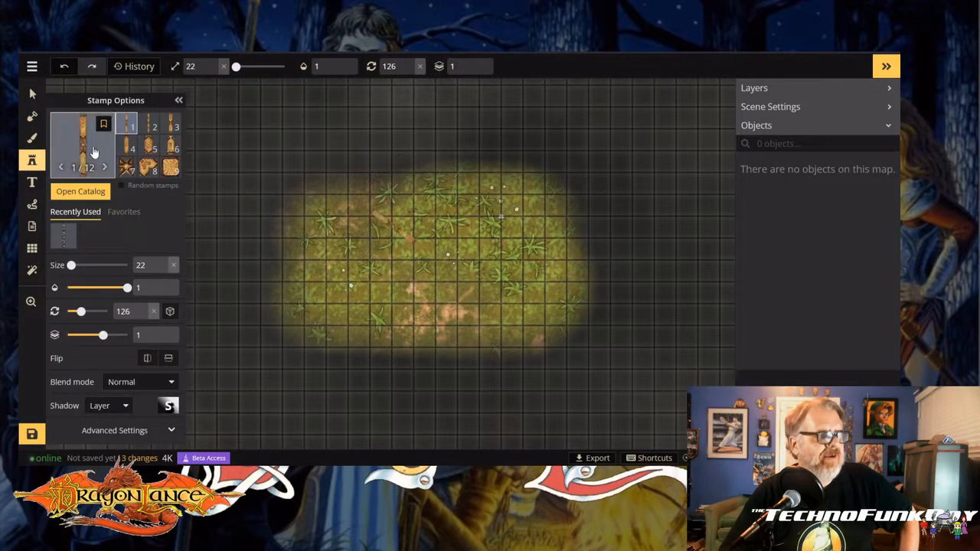
pyautogui.click(128, 124)
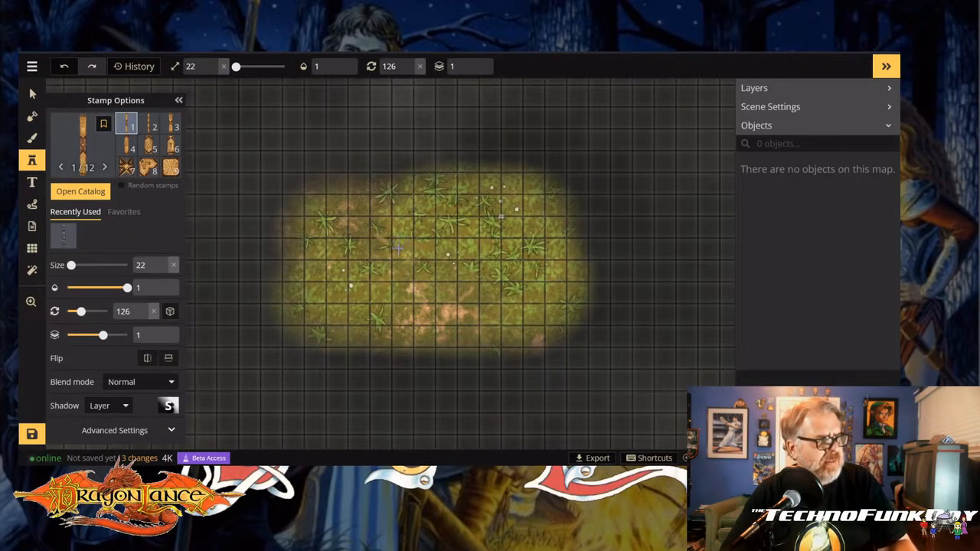
pyautogui.hotkey('ctrl', 'shift', 'b')
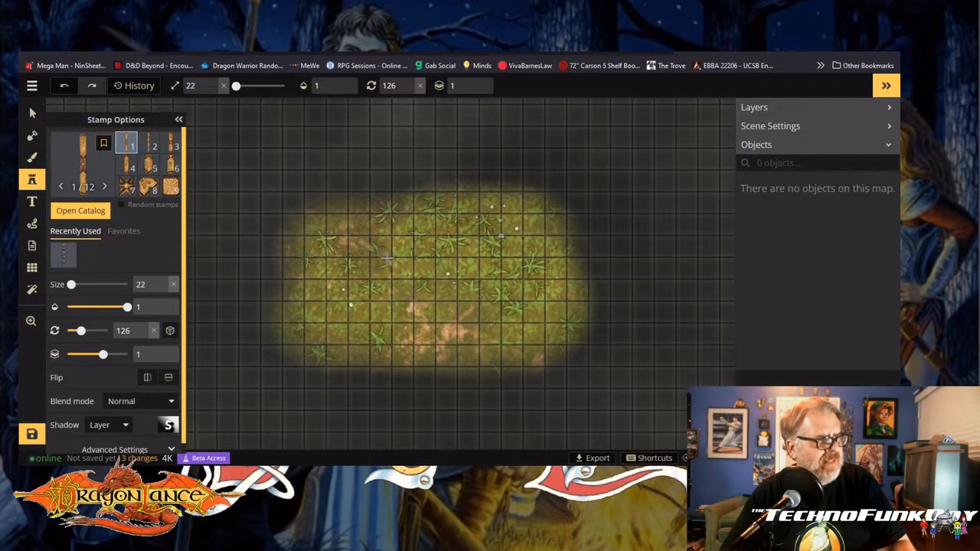
pyautogui.click(392, 256)
pyautogui.hotkey('ctrl', 'shift', 'b')
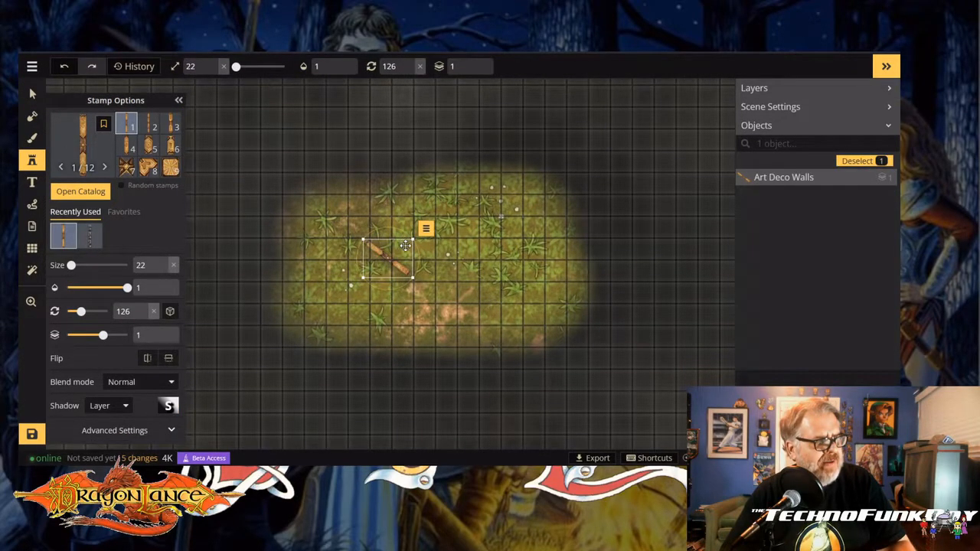
# Rotate the placed wall piece upright and set the stamp rotation angle to 180
pyautogui.moveTo(416, 266); pyautogui.dragTo(400, 290)
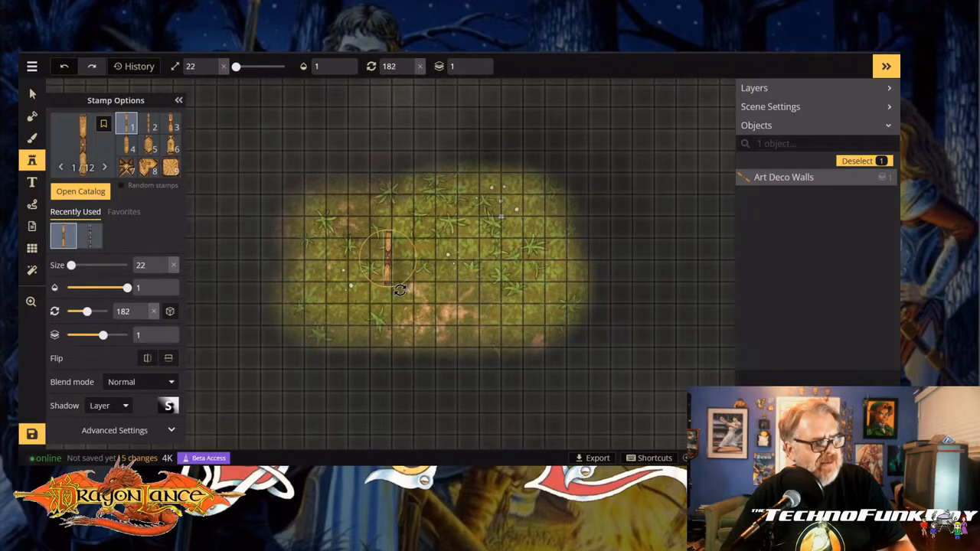
pyautogui.moveTo(399, 289); pyautogui.dragTo(402, 288)
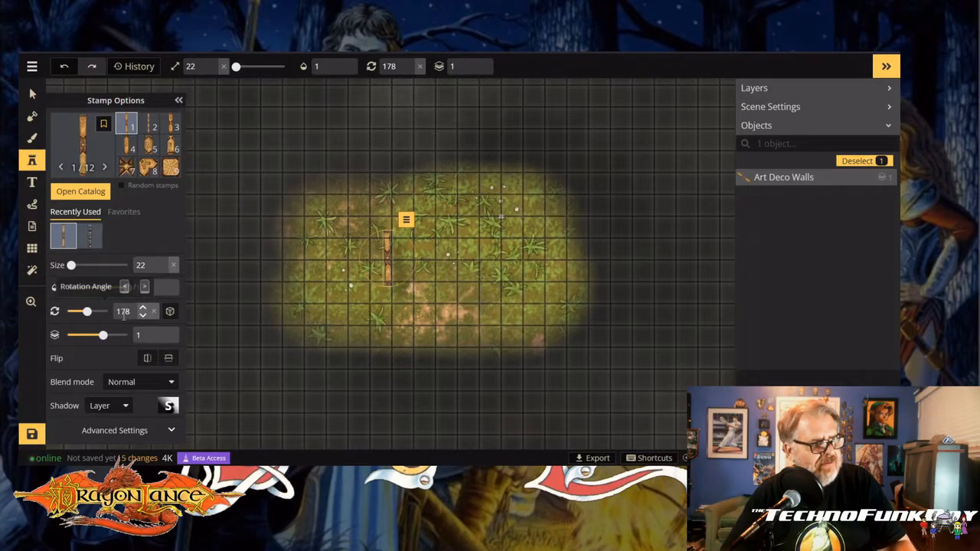
pyautogui.doubleClick(125, 311)
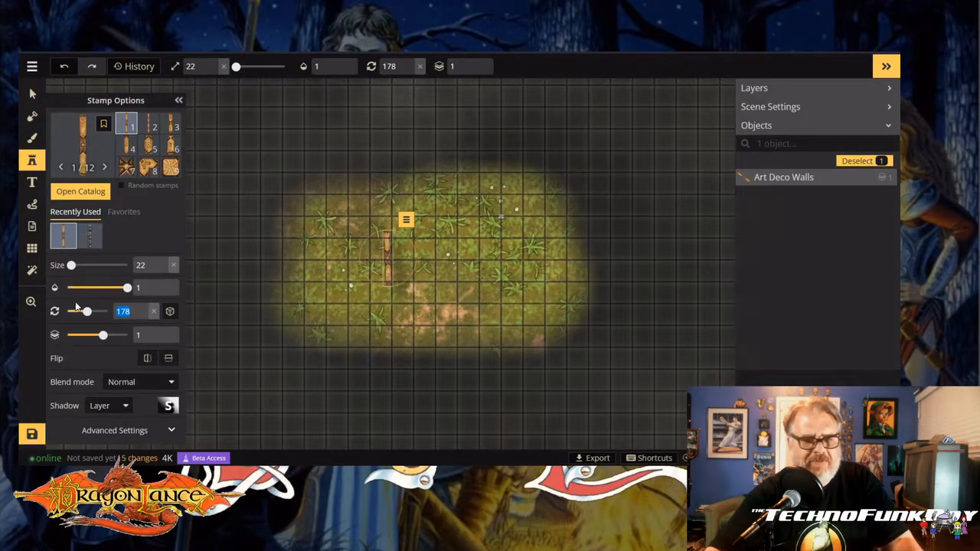
pyautogui.write('180')
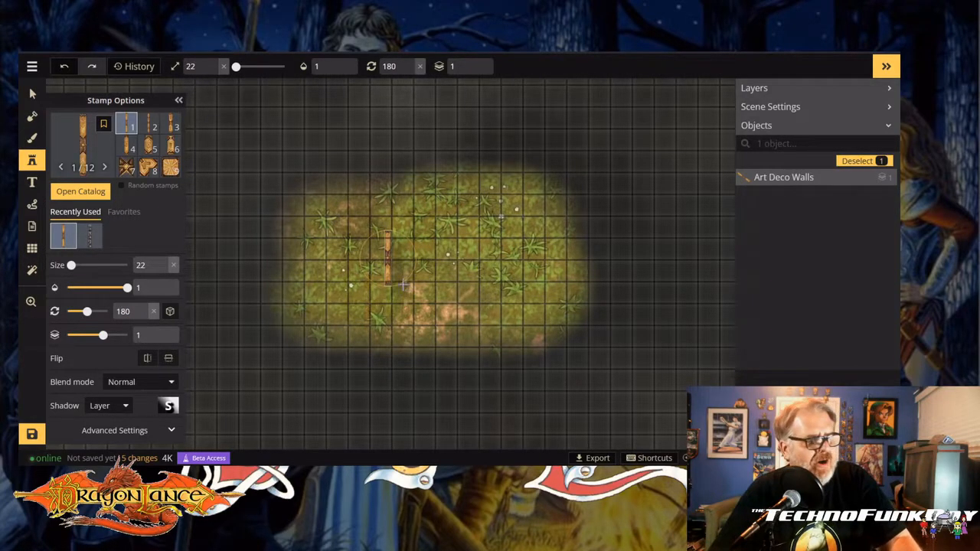
# Stamp two more Art Deco Walls pieces, rotated to 271 and 3 degrees, and fit them as the room's north and east walls
pyautogui.click(430, 231)
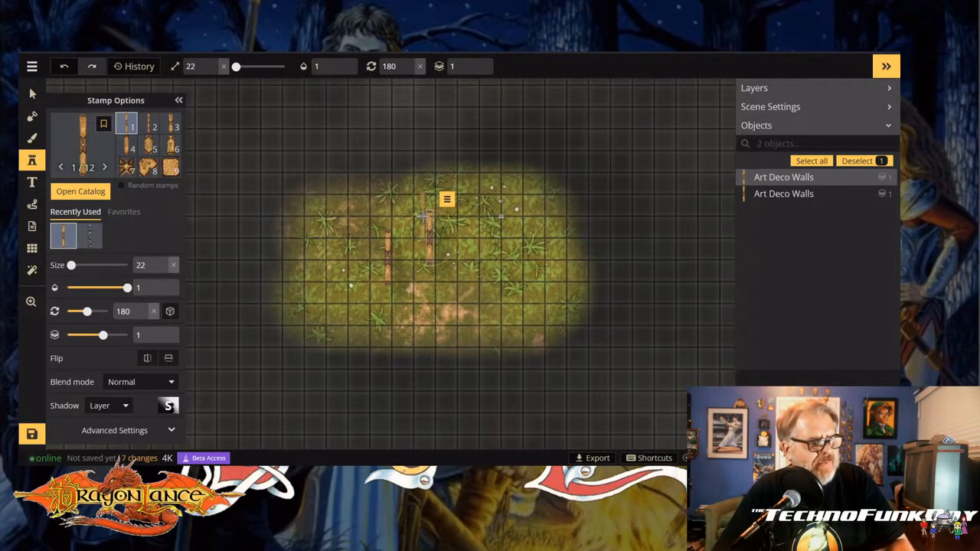
pyautogui.moveTo(442, 262); pyautogui.dragTo(401, 252)
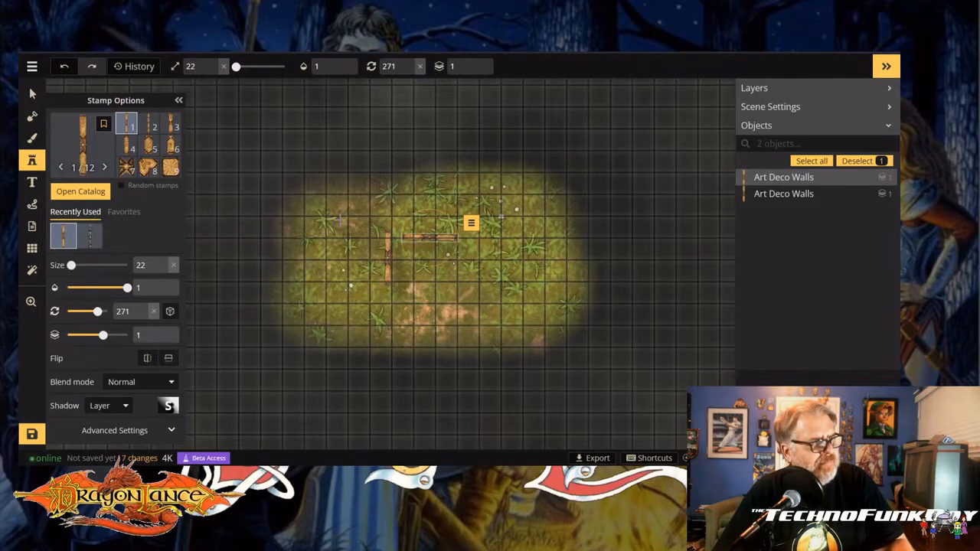
pyautogui.moveTo(427, 239); pyautogui.dragTo(410, 235)
pyautogui.moveTo(410, 235); pyautogui.dragTo(412, 236)
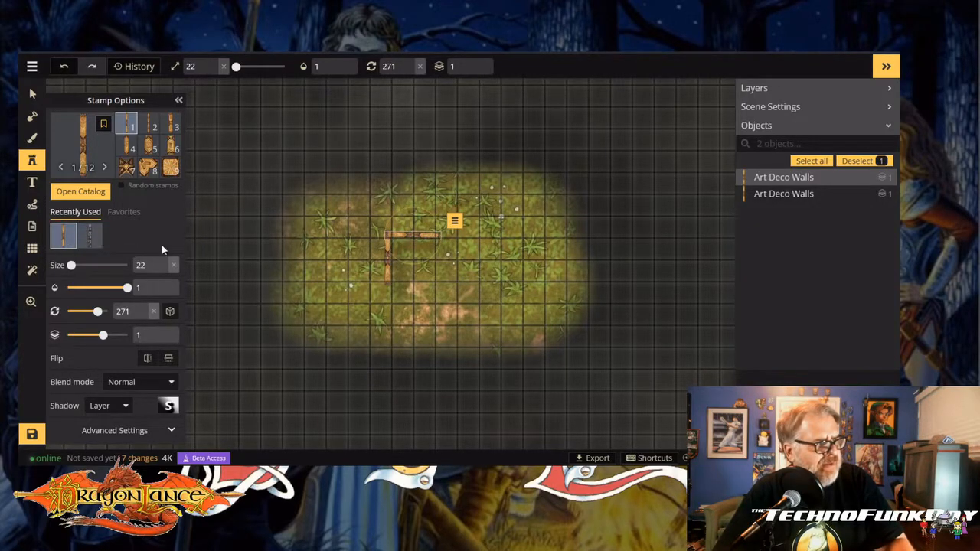
pyautogui.click(499, 258)
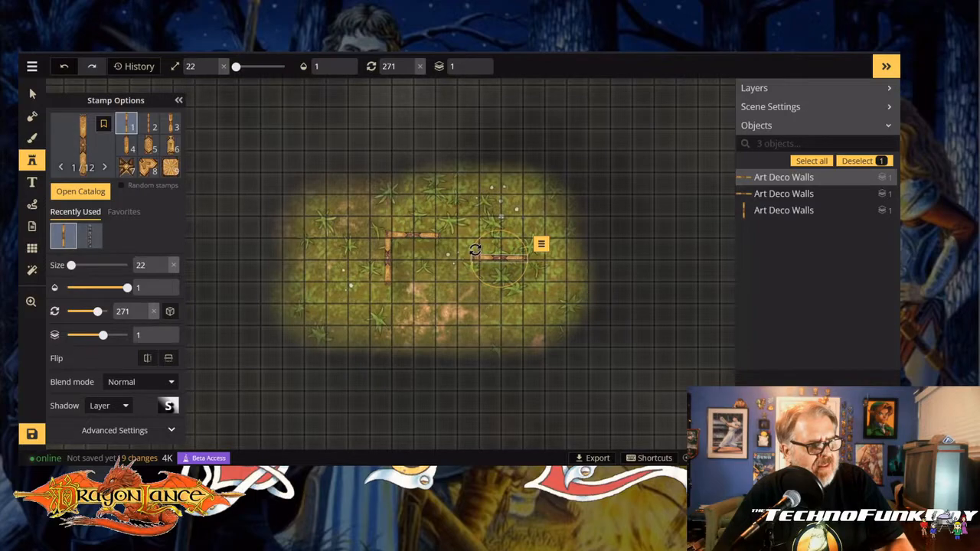
pyautogui.moveTo(474, 249); pyautogui.dragTo(437, 254)
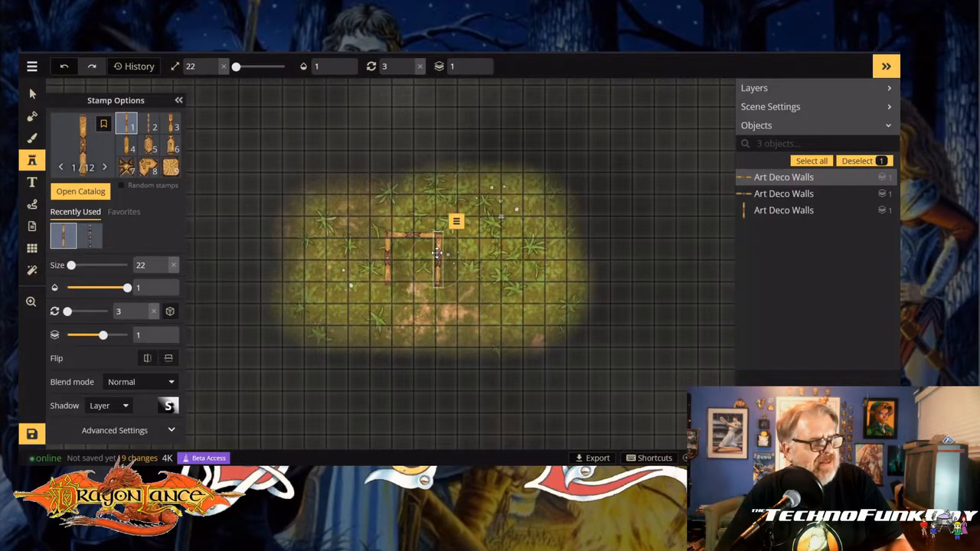
# Search the texture catalog for "wood", choose Small Wooden Floor, and paint a rectangular background floor between the three walls
pyautogui.click(32, 140)
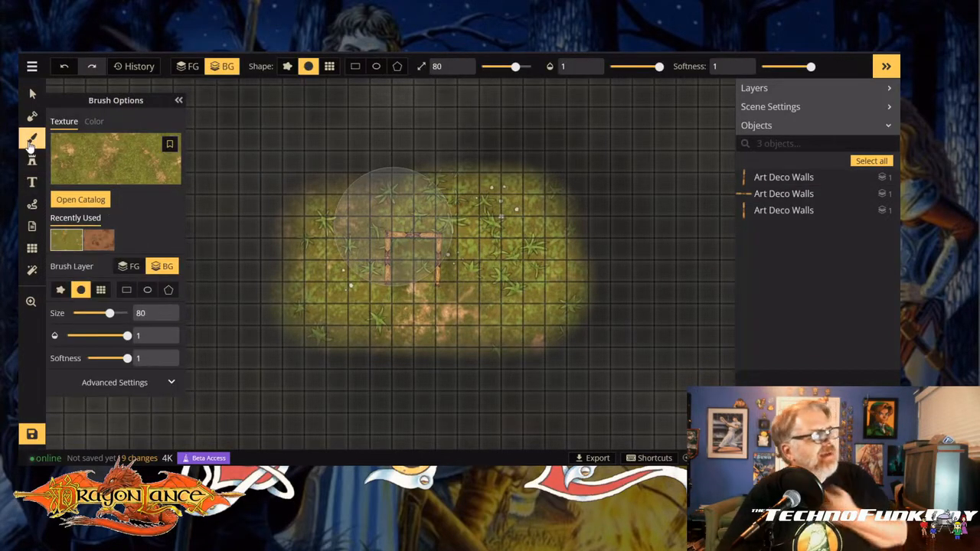
pyautogui.click(82, 199)
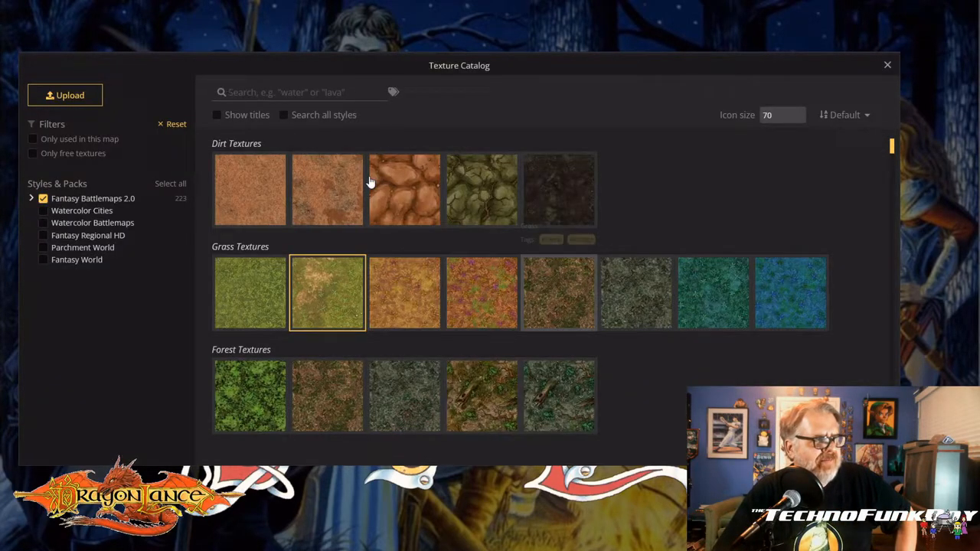
pyautogui.write('wood')
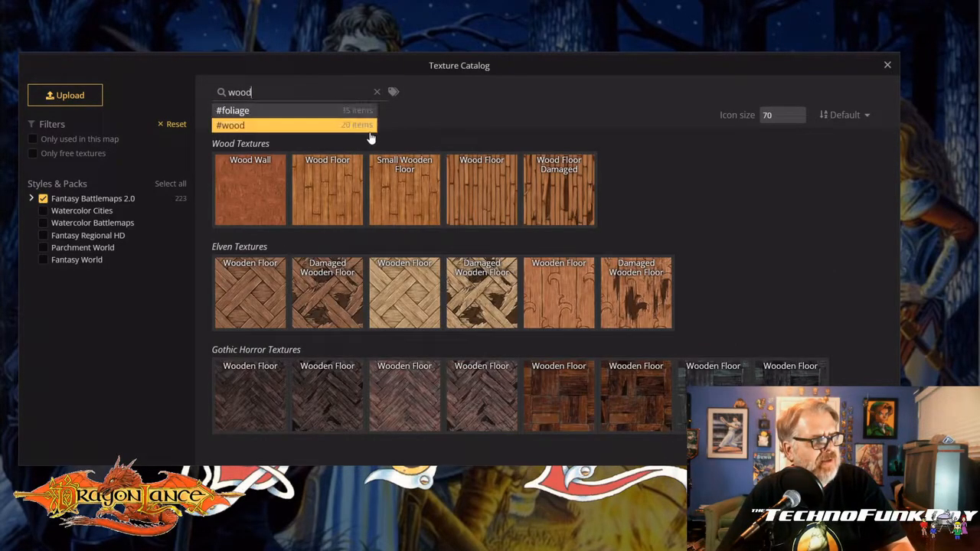
pyautogui.click(402, 190)
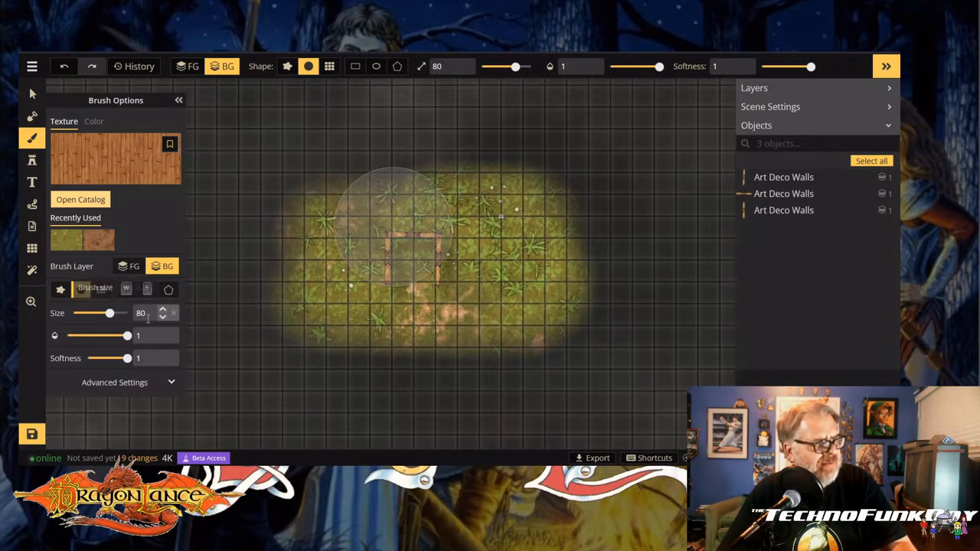
pyautogui.click(127, 290)
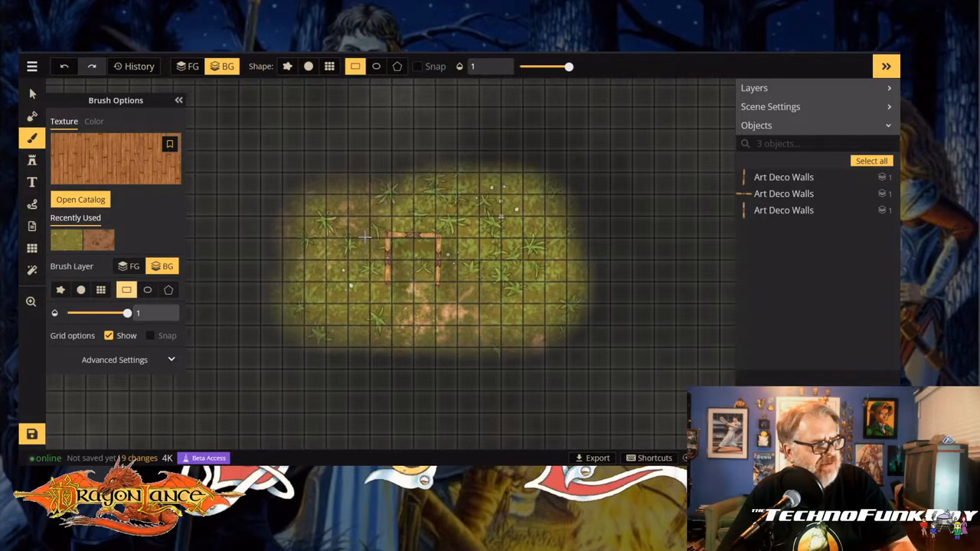
pyautogui.moveTo(386, 235); pyautogui.dragTo(440, 284)
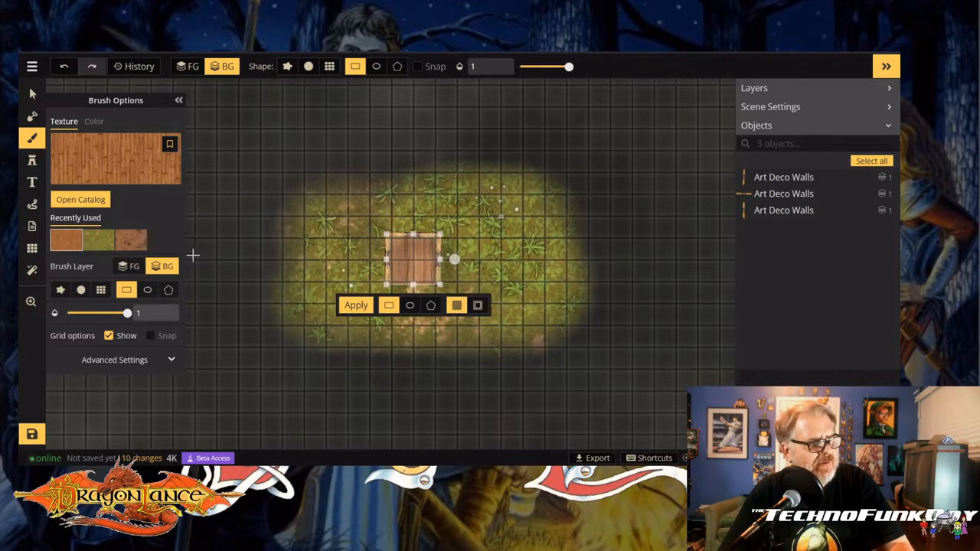
# Find the Tavern "Beds" stamp by searching for "bed", place the double bed against the room's north wall, and reduce its size to 13
pyautogui.click(32, 160)
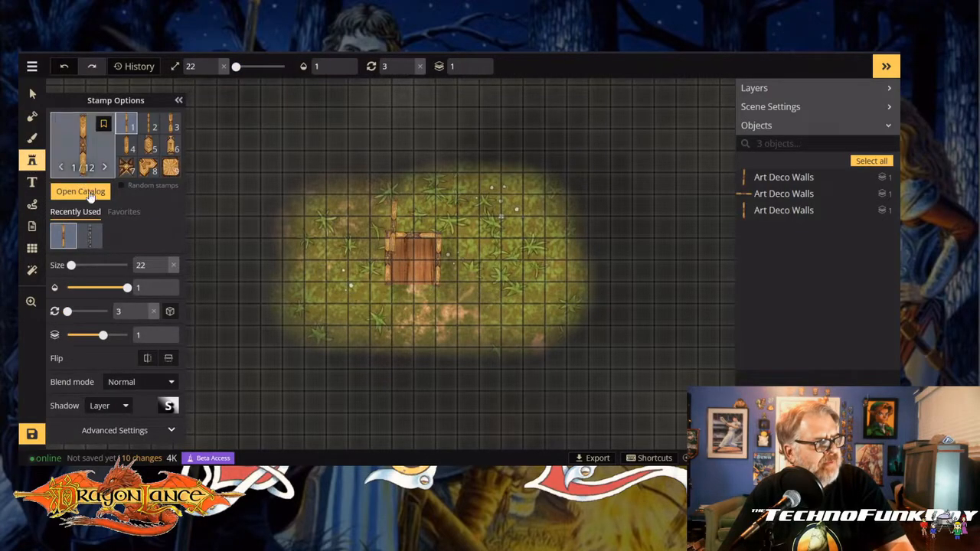
pyautogui.click(86, 192)
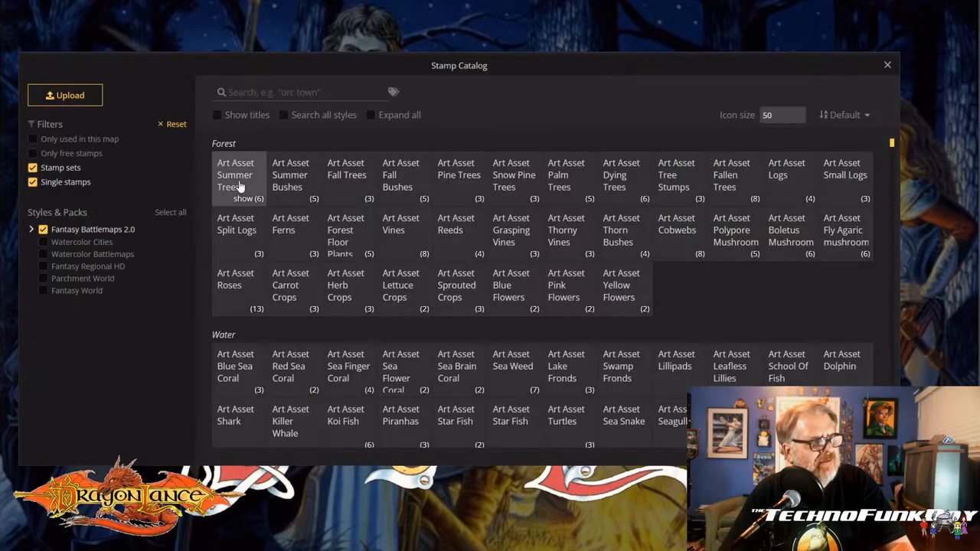
pyautogui.click(271, 91)
pyautogui.write('bed')
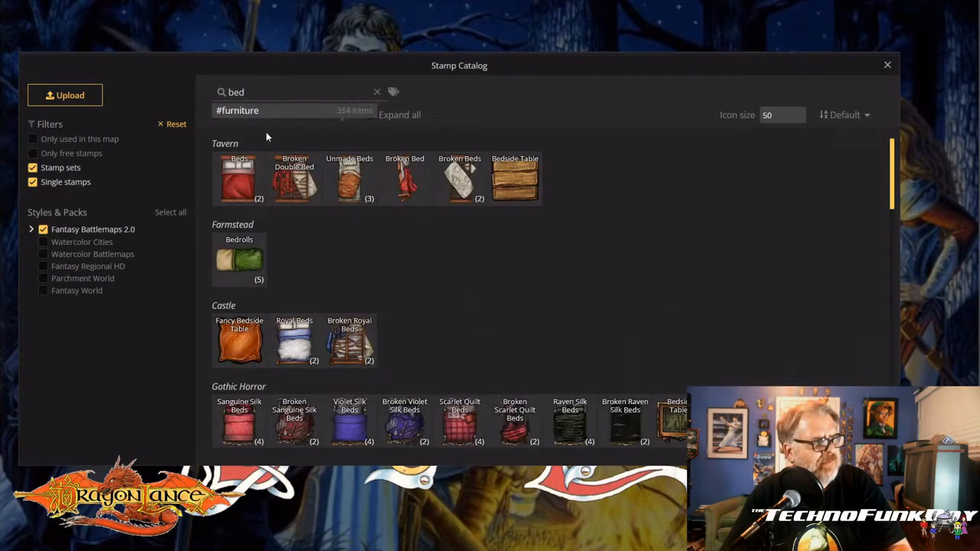
pyautogui.click(237, 179)
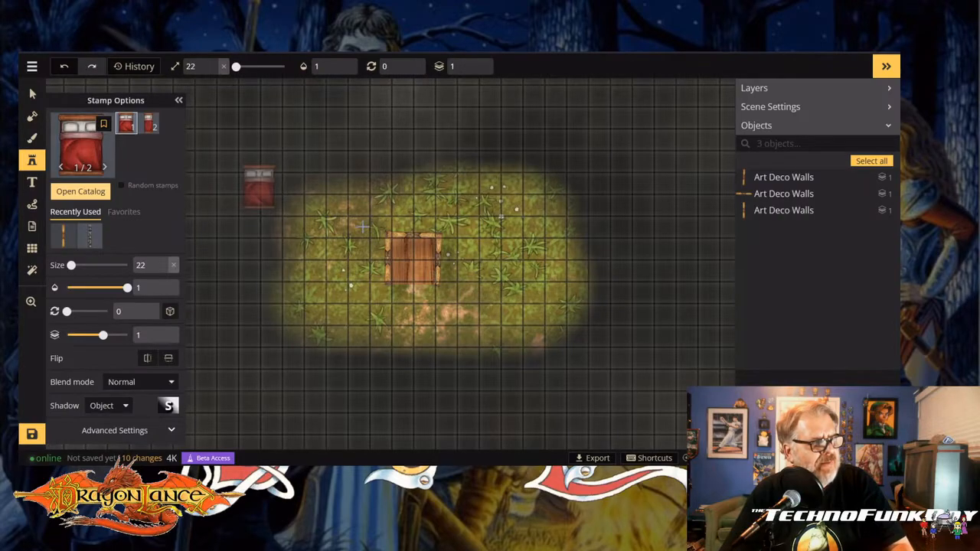
pyautogui.click(413, 262)
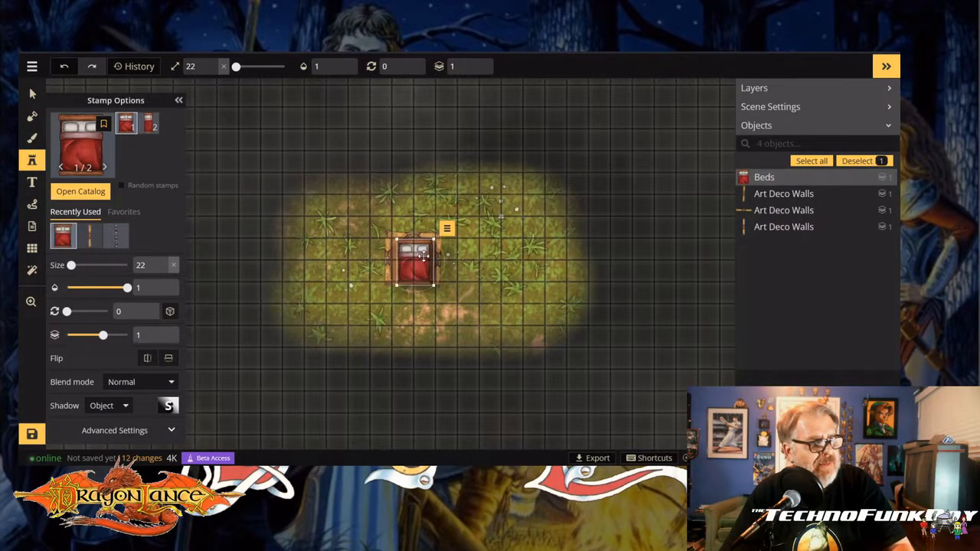
pyautogui.moveTo(416, 250)
pyautogui.mouseDown()
pyautogui.moveTo(406, 268)
pyautogui.moveTo(412, 251)
pyautogui.mouseUp()
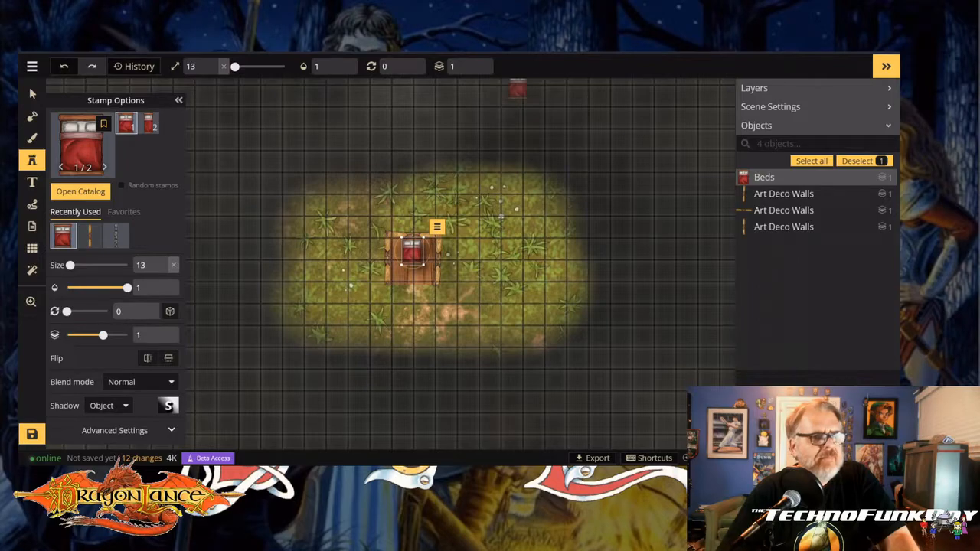
# Switch back to the dungeon map in Dungeon Scrawl
pyautogui.click(236, 54)
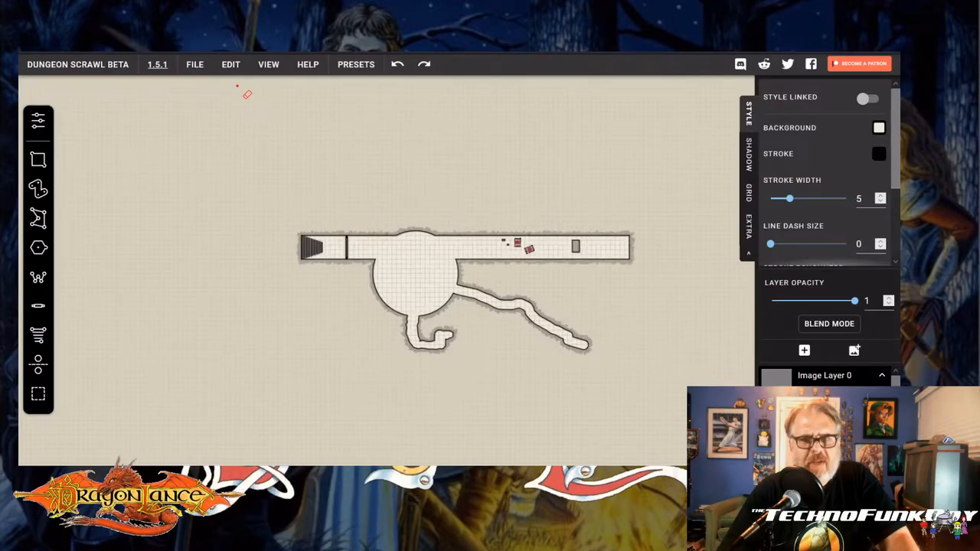